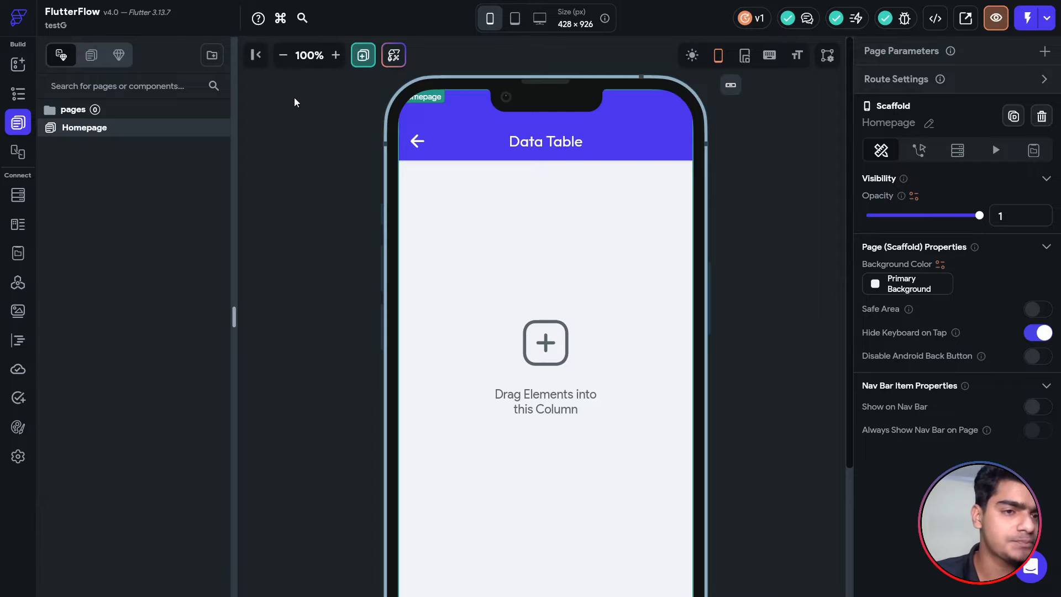
Find the DataTable element by searching for "data" and add it inside the Homepage's Column.
left_click(18, 94)
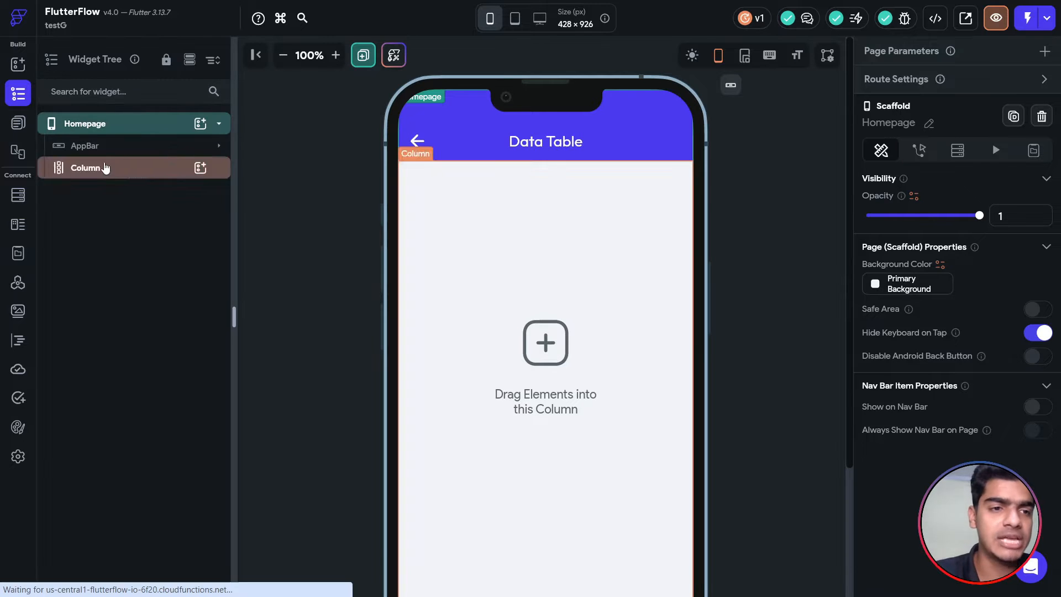
left_click(107, 167)
type("a")
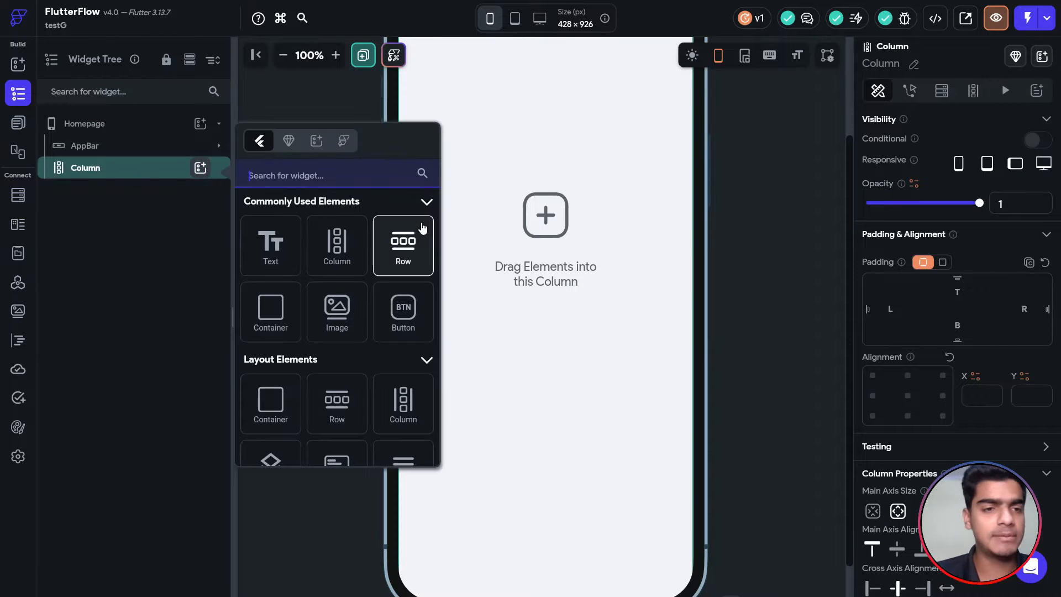
type("ta")
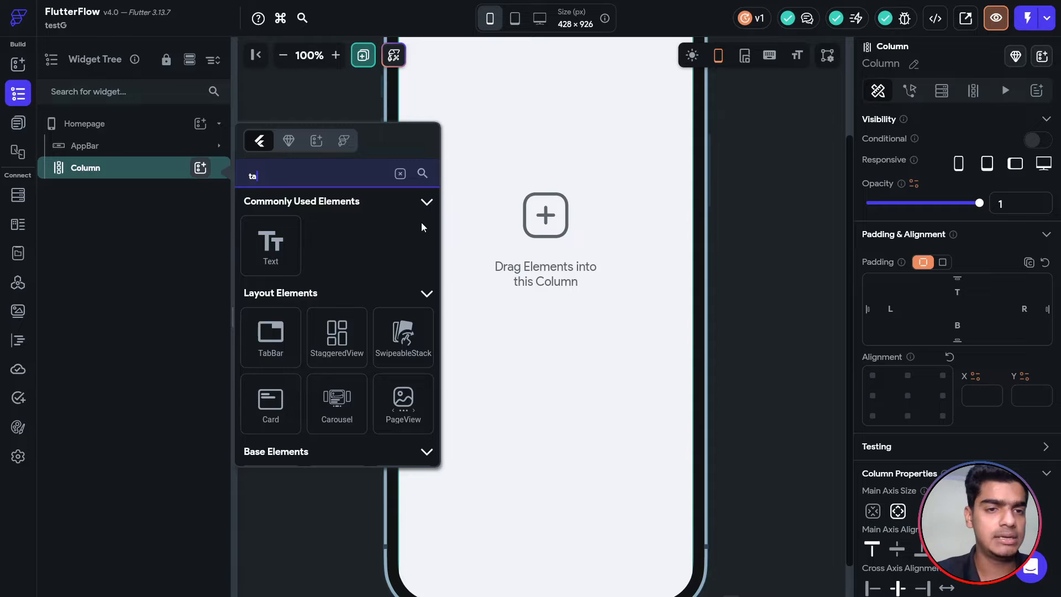
key("BackSpace")
key("BackSpace")
type("data")
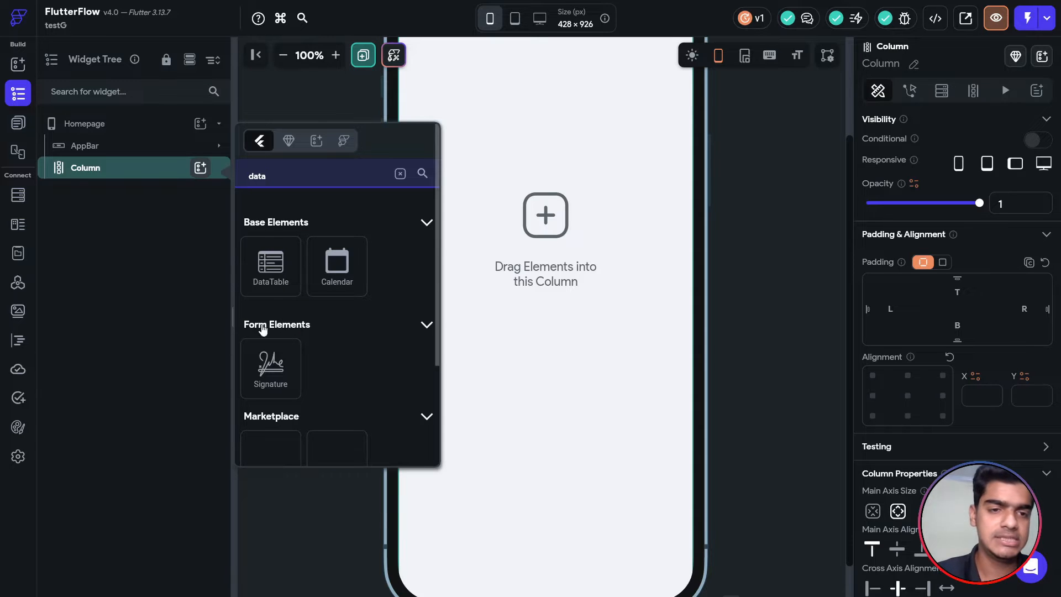
left_click(270, 281)
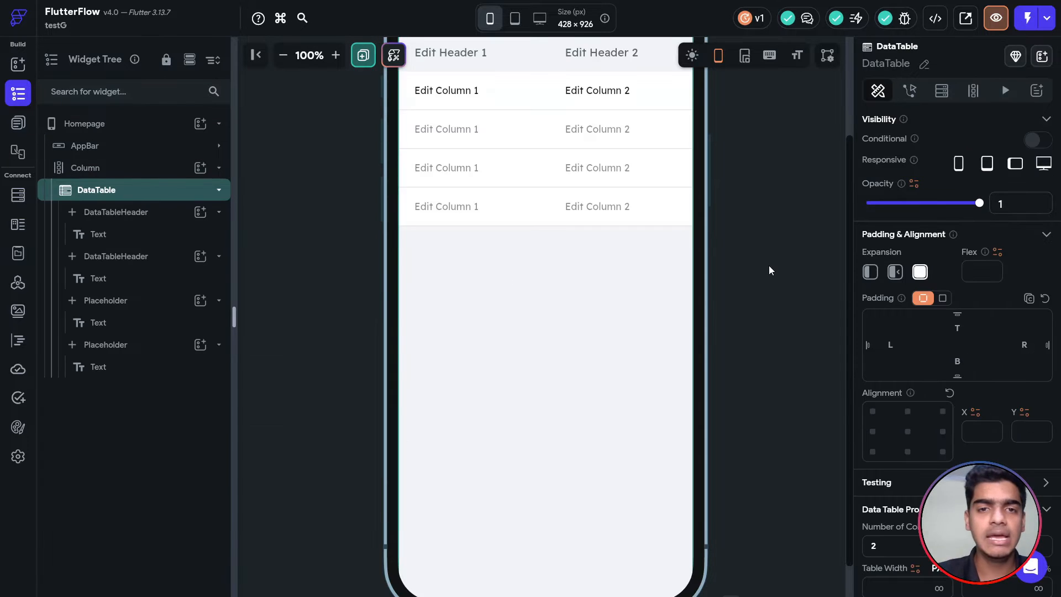
Examine the data table's header and placeholder elements in the widget tree and look through its properties.
left_click(705, 171)
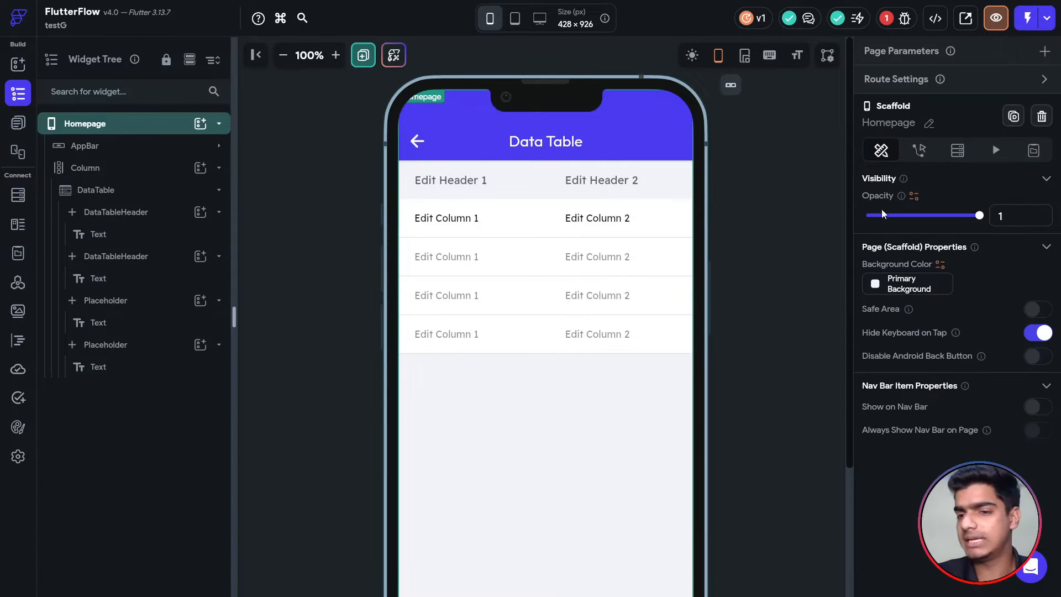
left_click(115, 191)
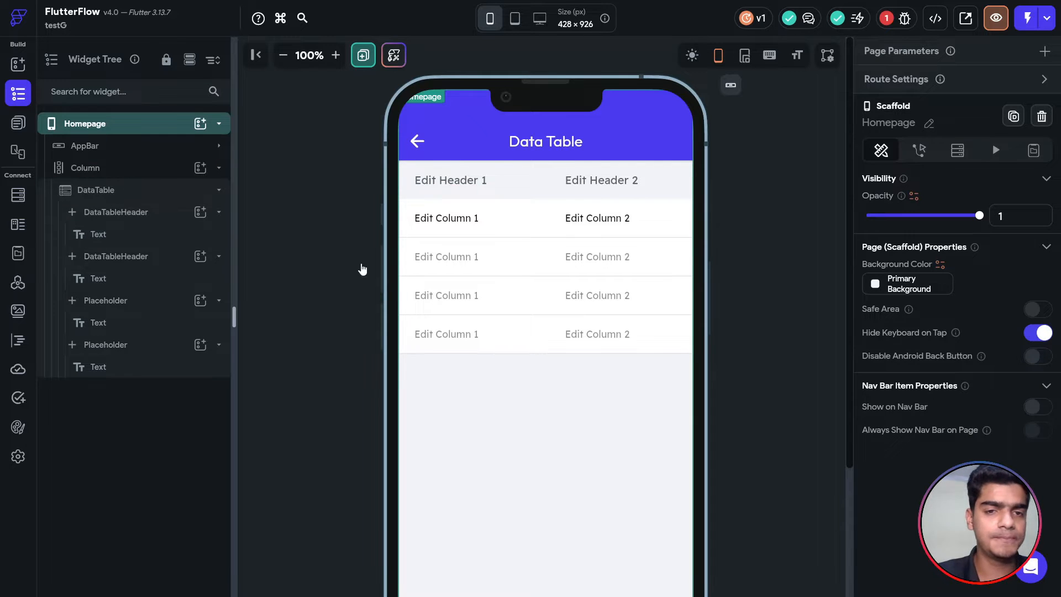
scroll(767, 263, "up", 3)
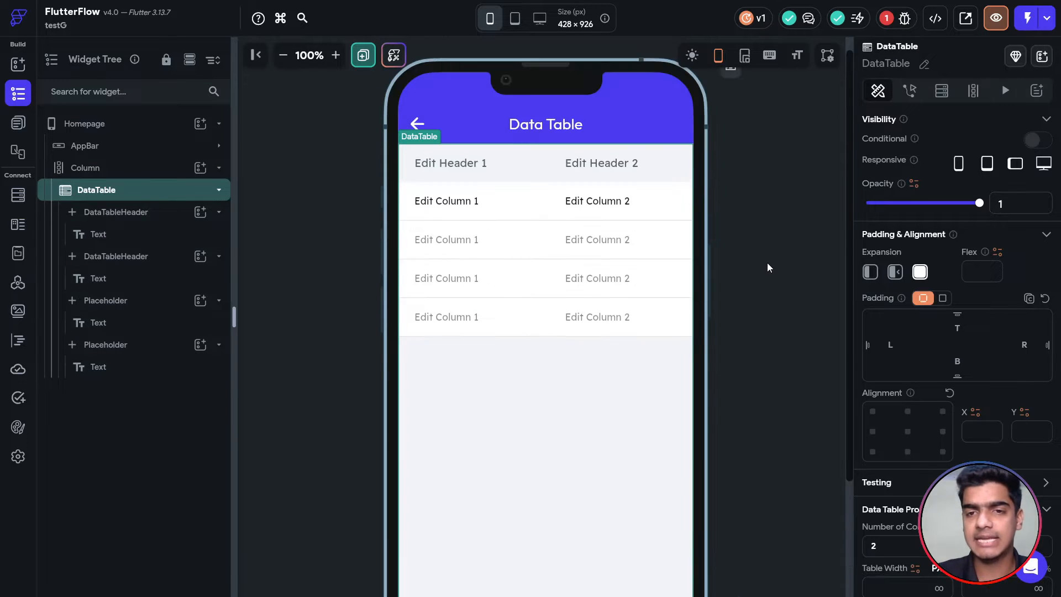
left_click(147, 215)
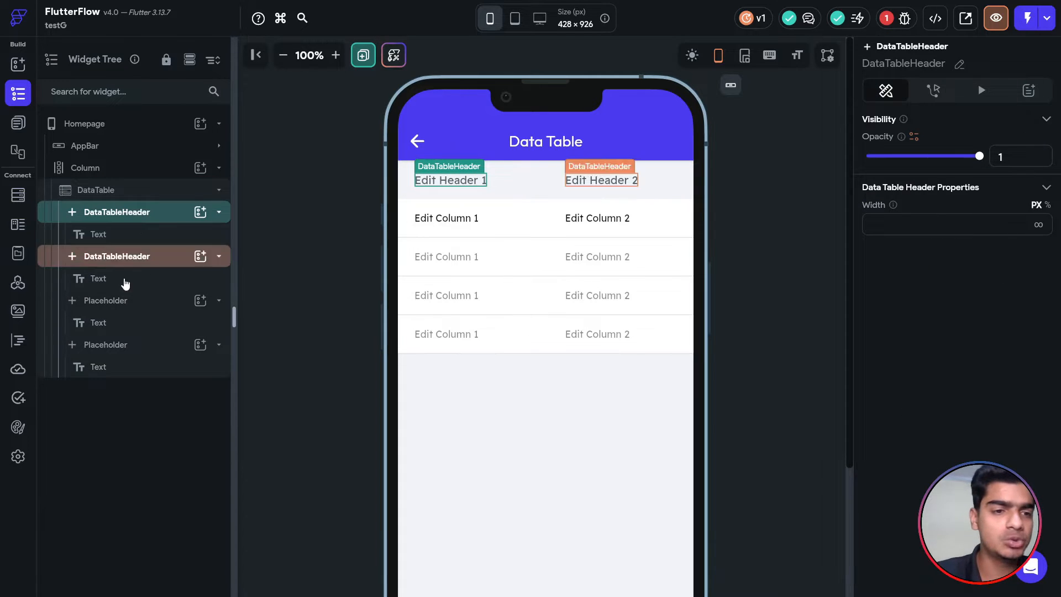
left_click(118, 303)
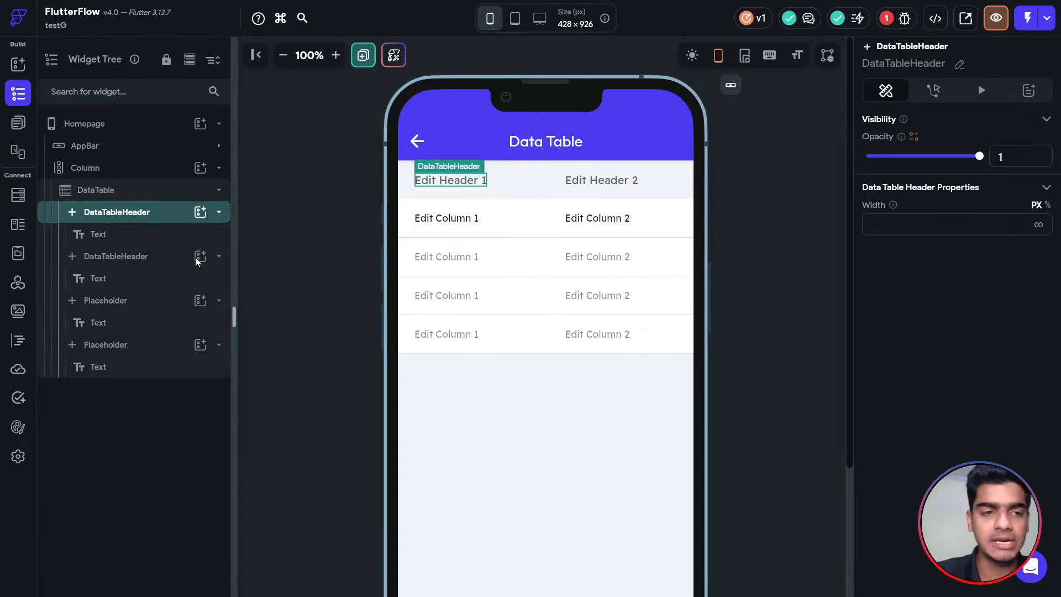
left_click(219, 212)
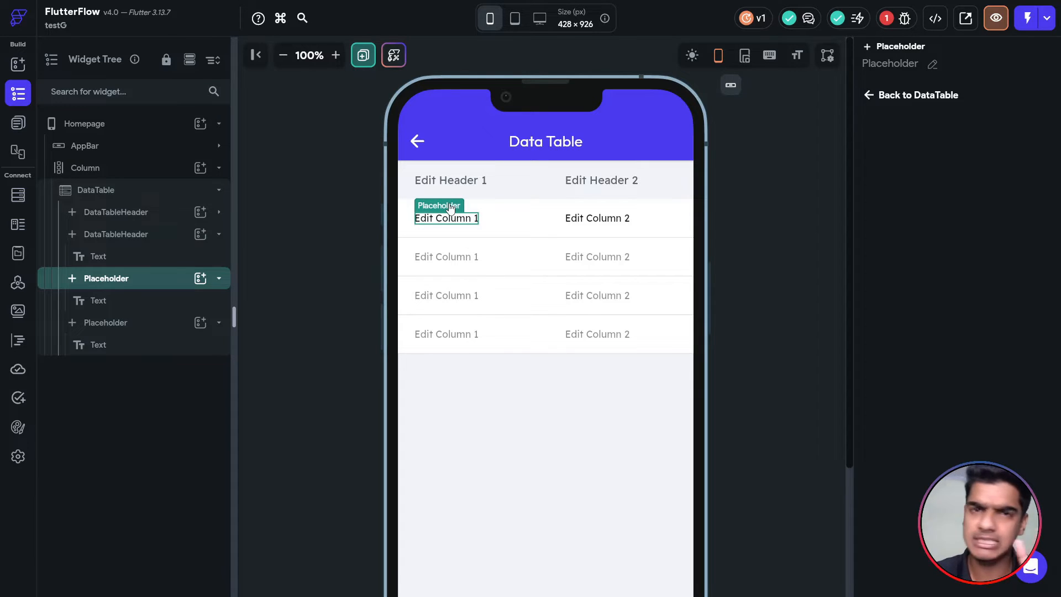
left_click(87, 190)
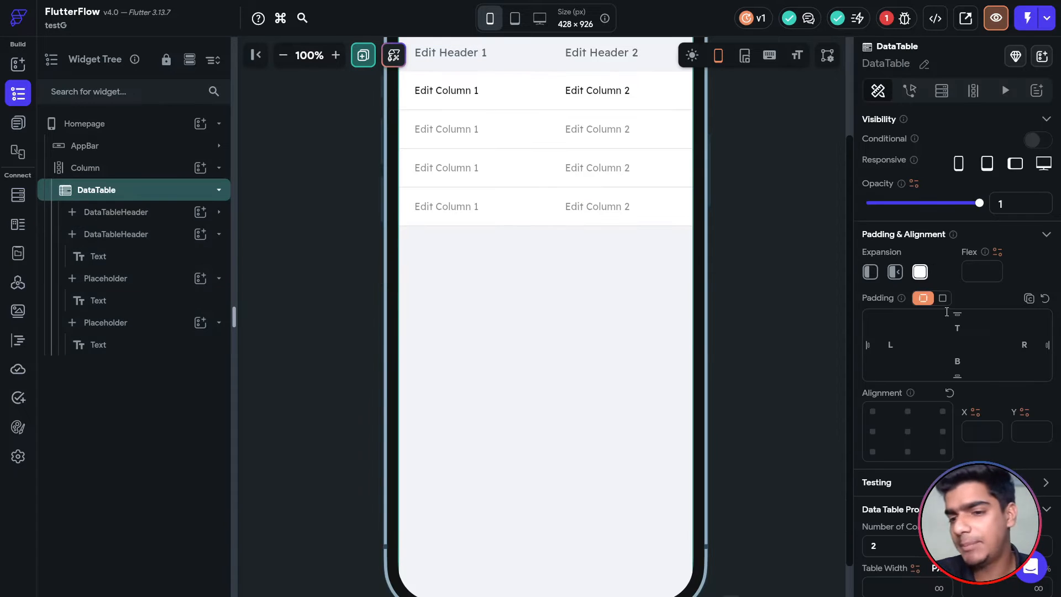
scroll(971, 275, "down", 5)
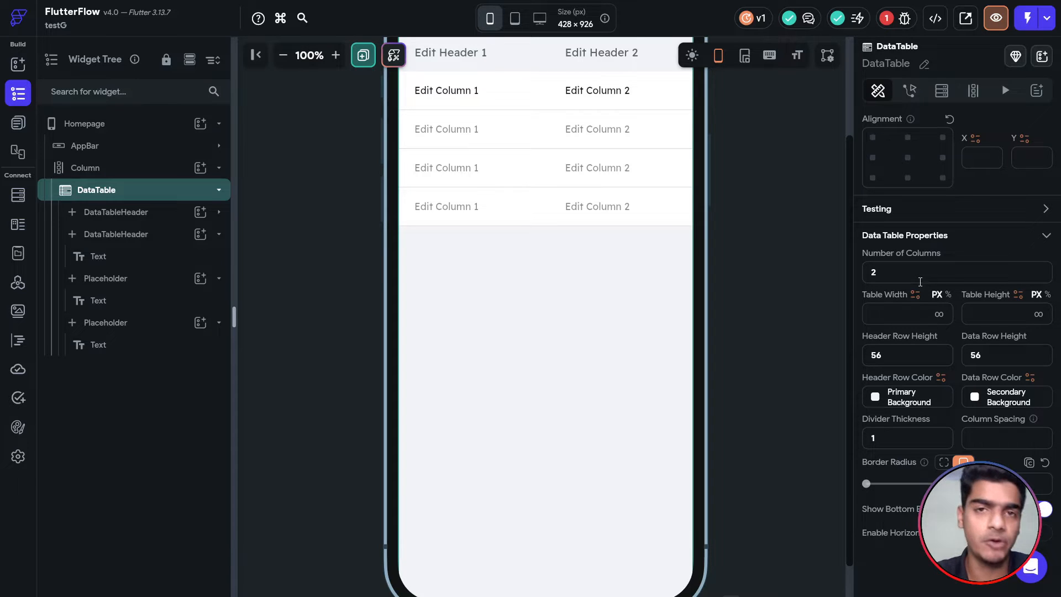
scroll(919, 282, "up", 3)
scroll(758, 248, "up", 3)
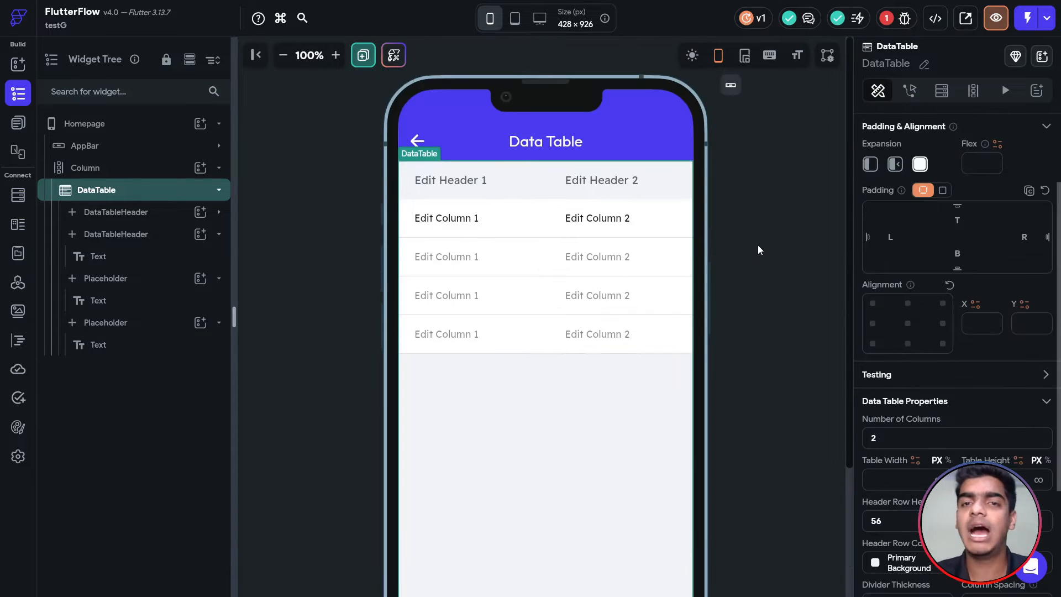
Set the data table's number of columns to 4.
left_click(278, 56)
left_click(283, 58)
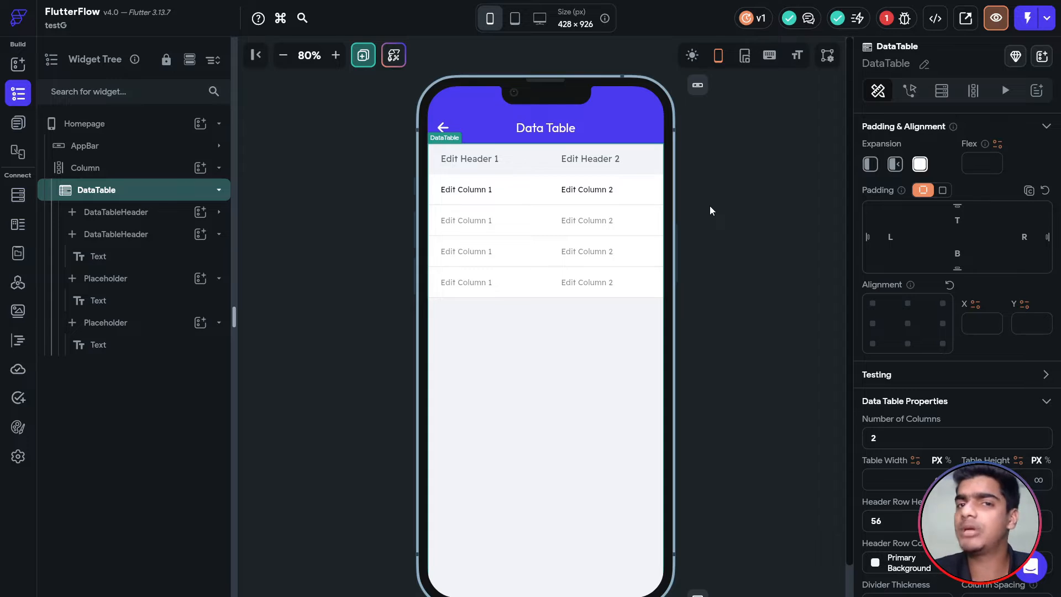
scroll(1012, 357, "down", 2)
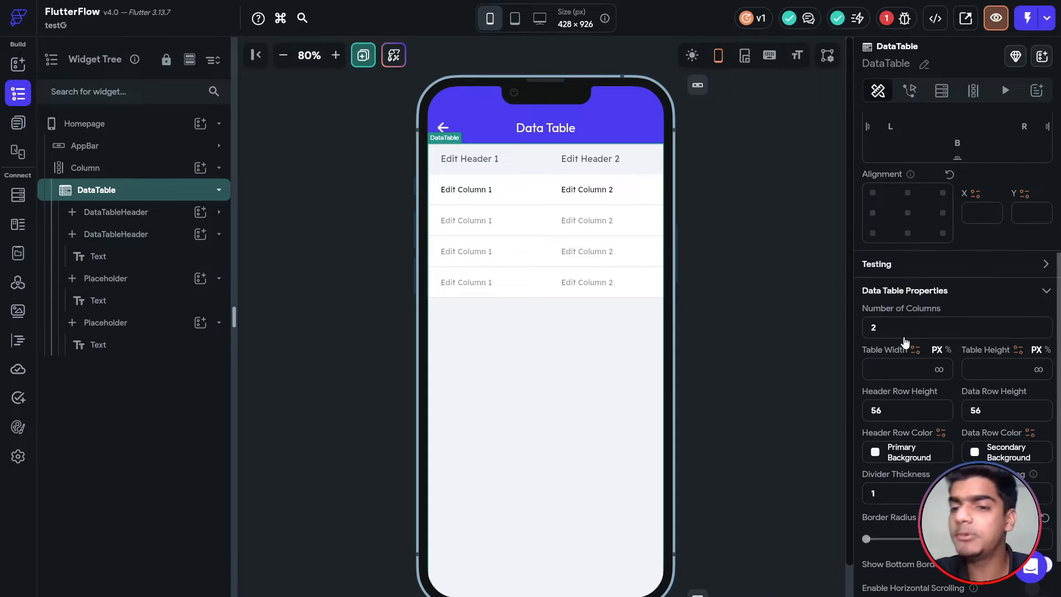
key("BackSpace")
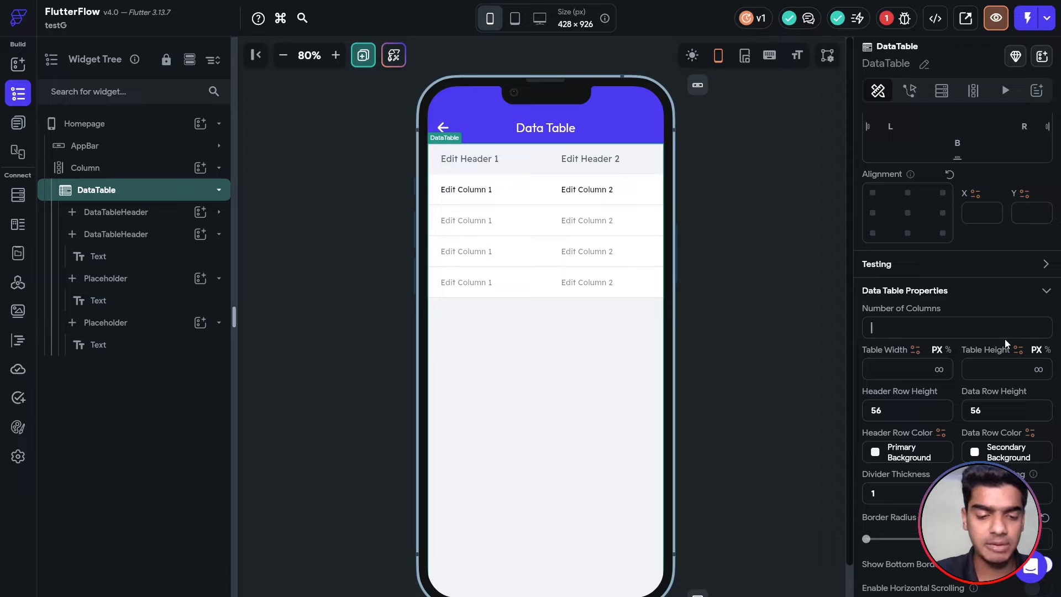
type("4")
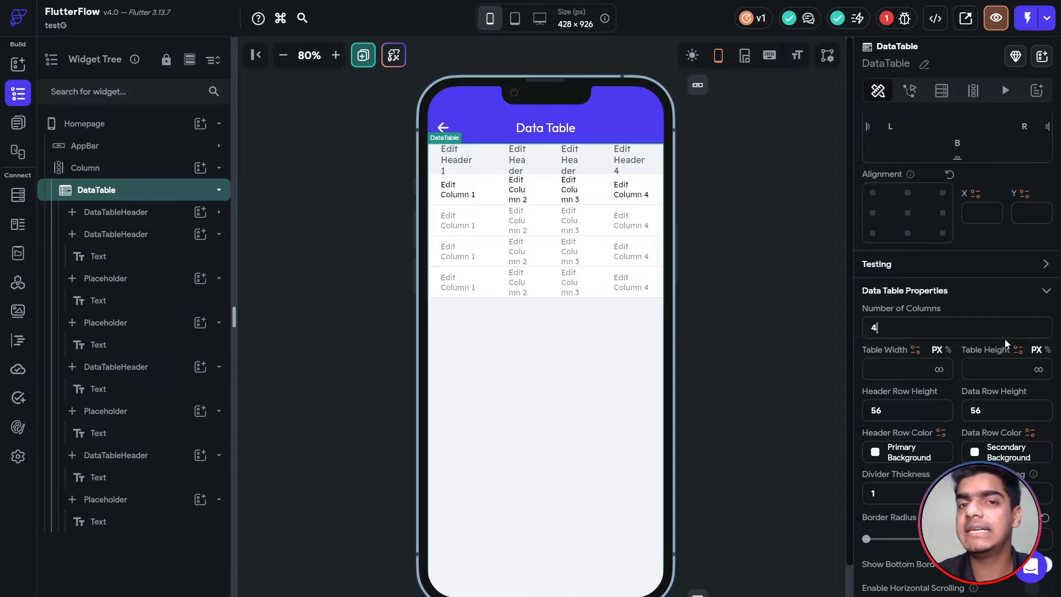
Set the data table's header row height to 100.
scroll(976, 333, "down", 1)
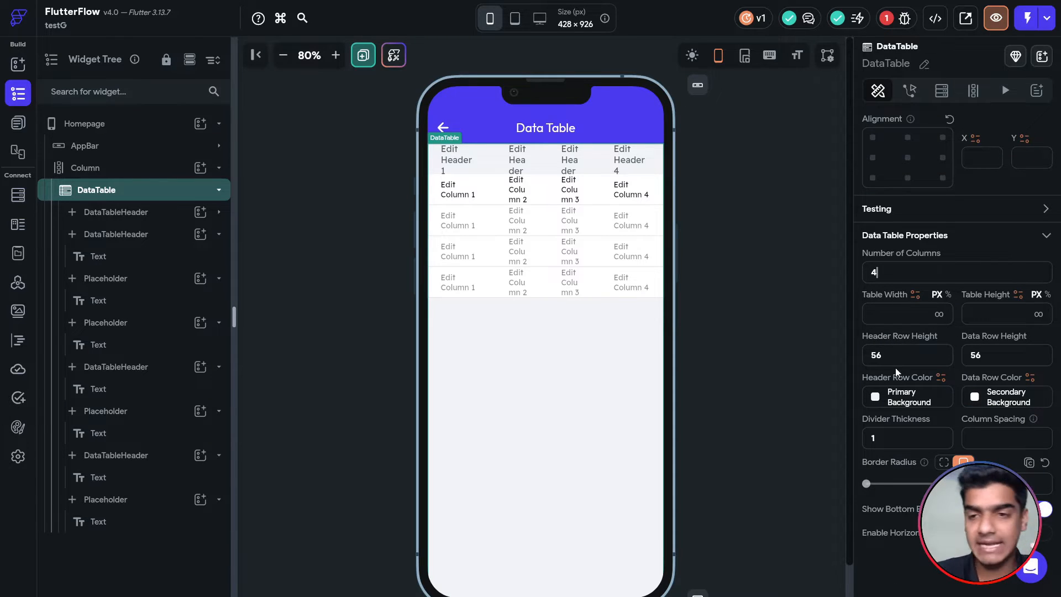
key("BackSpace")
key("BackSpace")
type("100")
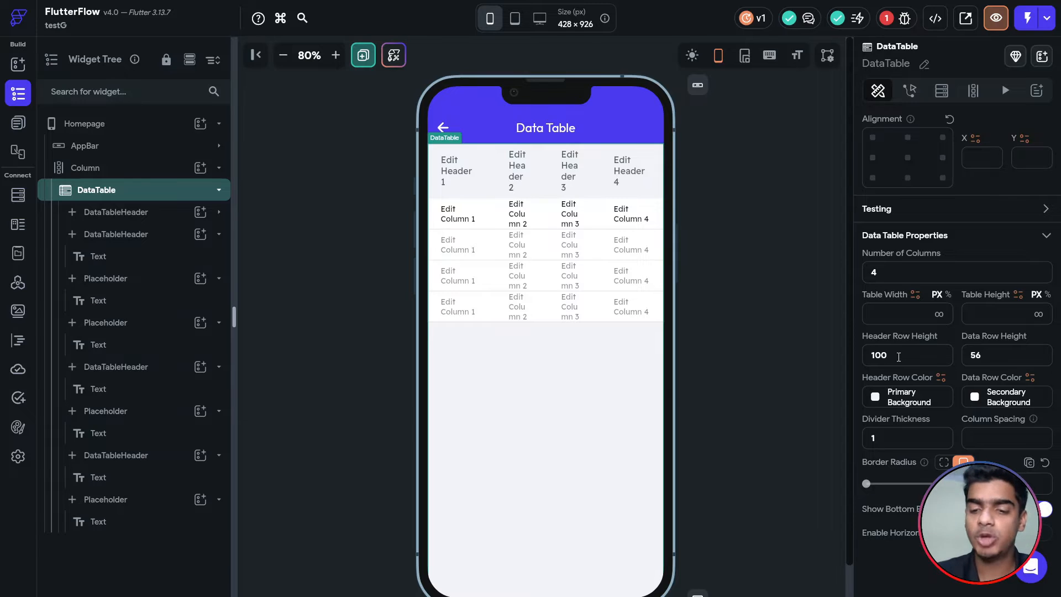
Set the data table's header row height to 50.
key("BackSpace")
key("BackSpace")
key("BackSpace")
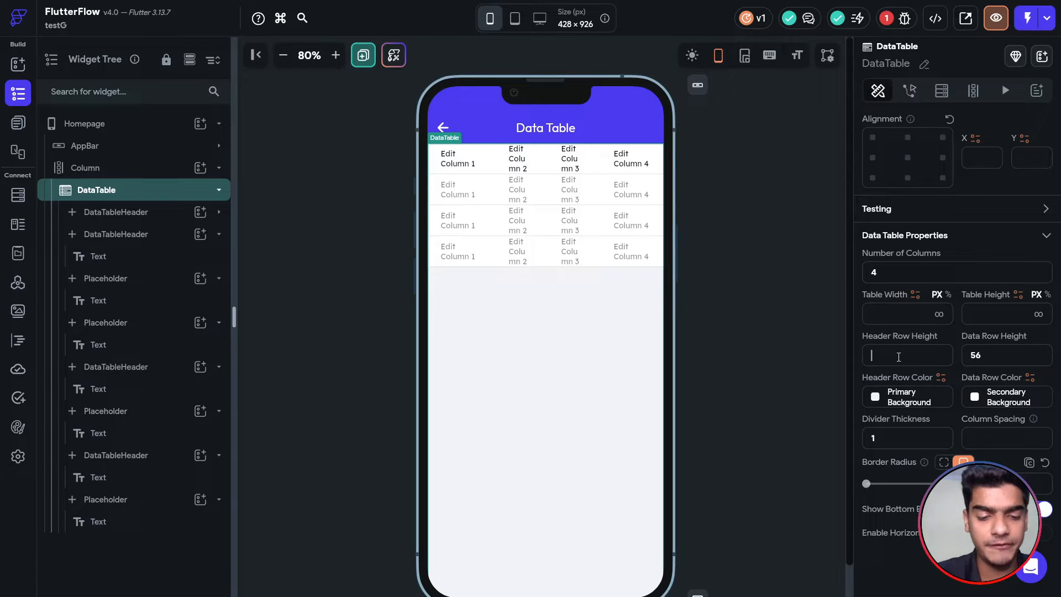
type("50")
Set the data table's data row height to 100.
left_click(996, 353)
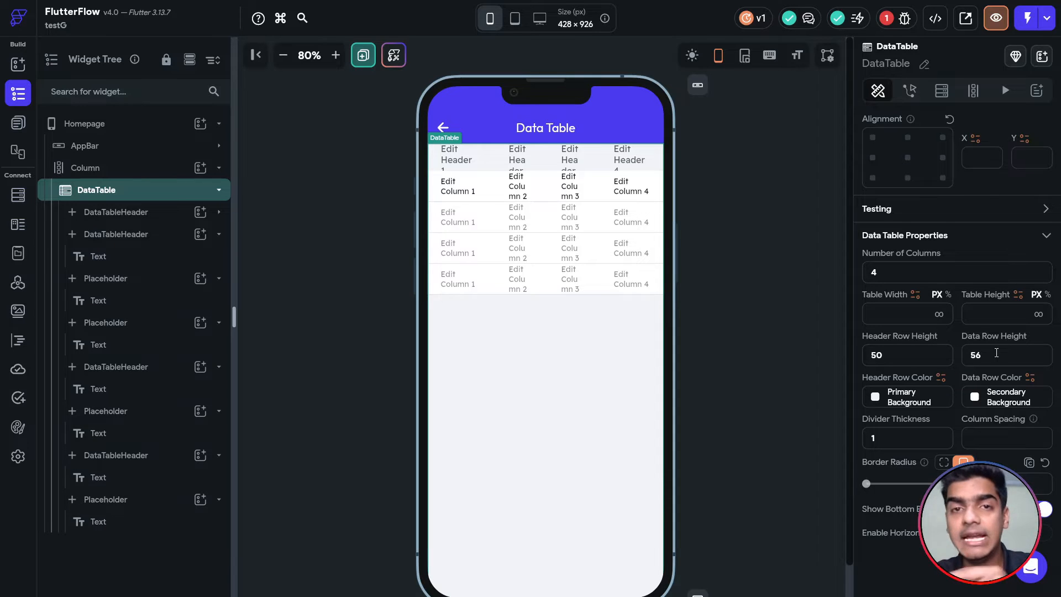
key("BackSpace")
key("BackSpace")
type("100")
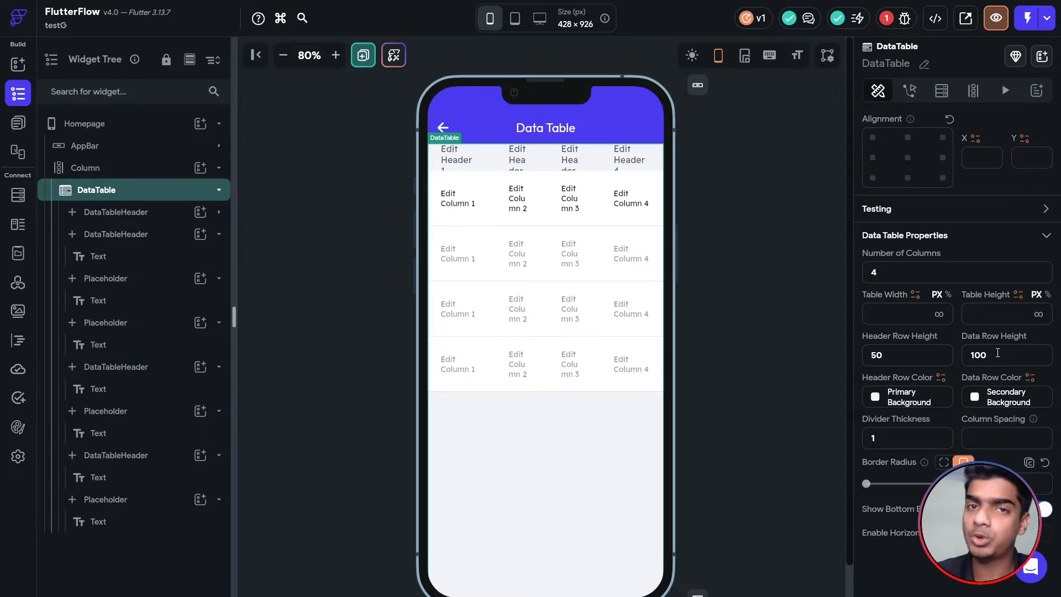
Set the data table's data row height to 50.
key("BackSpace")
key("BackSpace")
key("BackSpace")
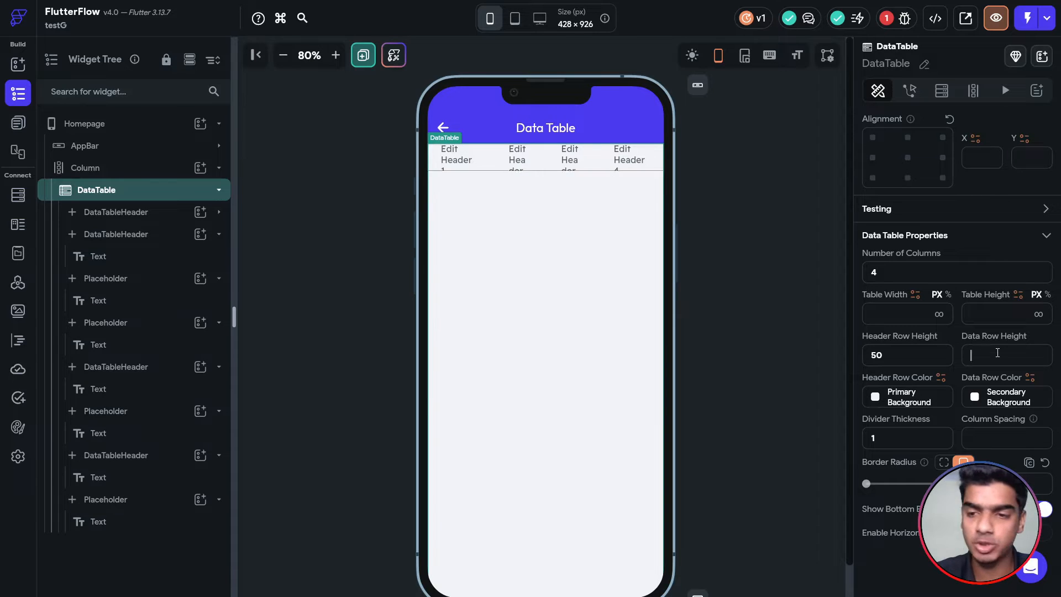
type("50")
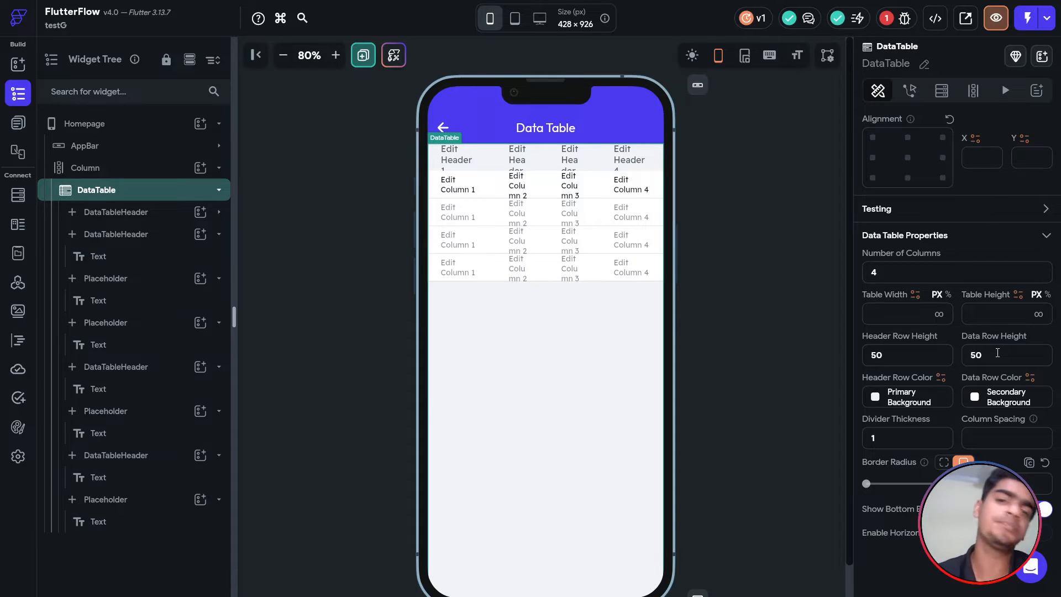
Try the Primary color on the table's header row and undo it.
left_click(886, 400)
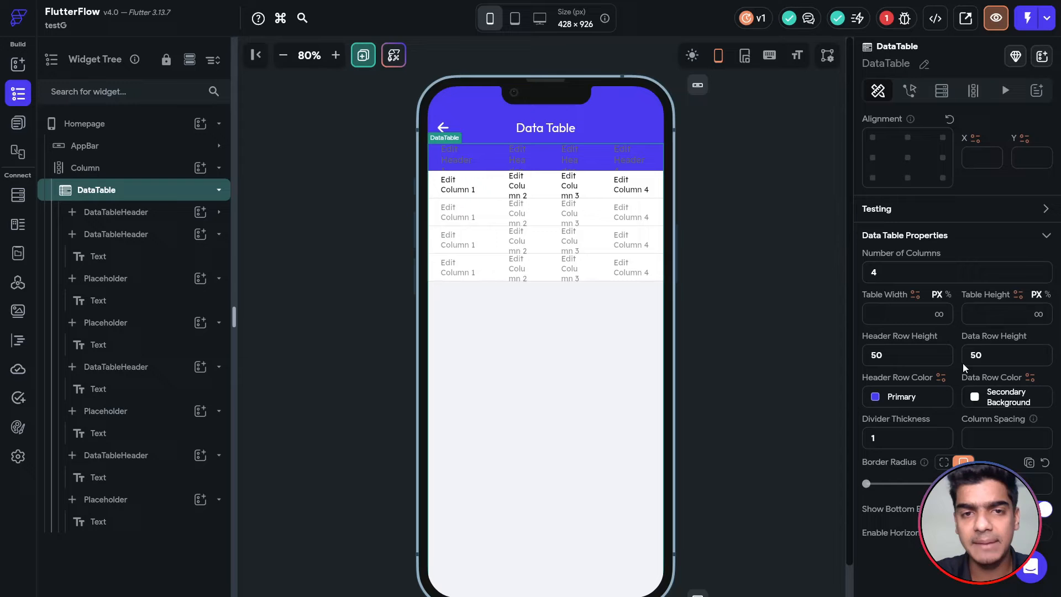
key("ctrl+z")
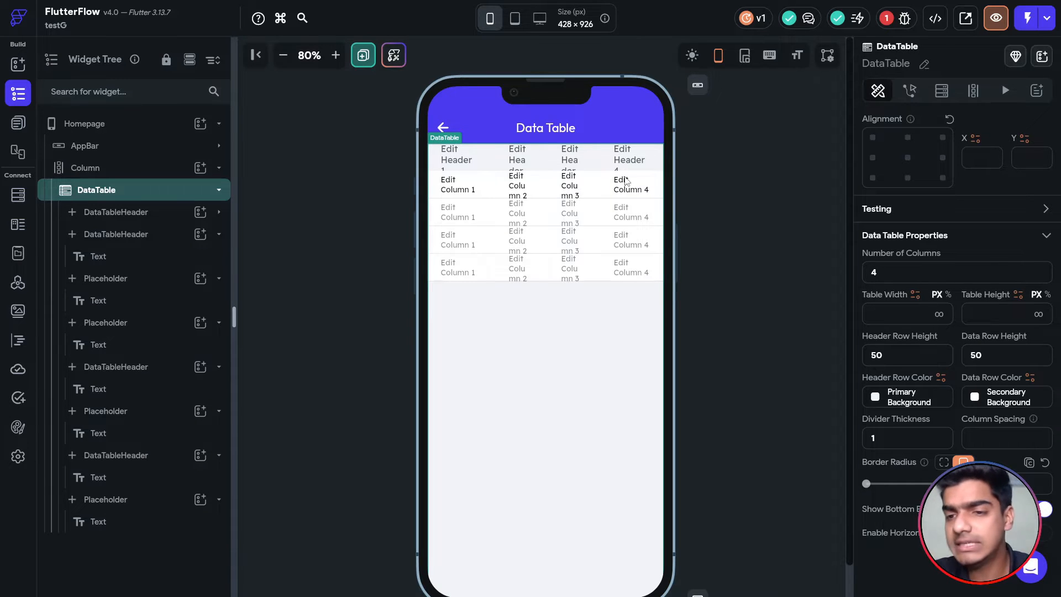
Switch the table width unit to percent and set the width to 100.
left_click(874, 313)
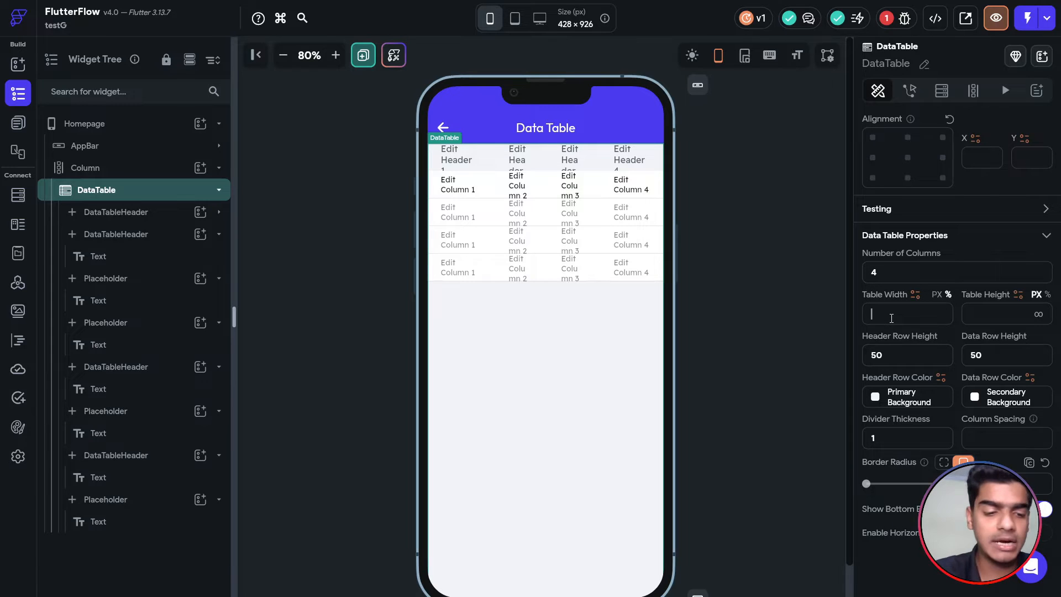
type("100")
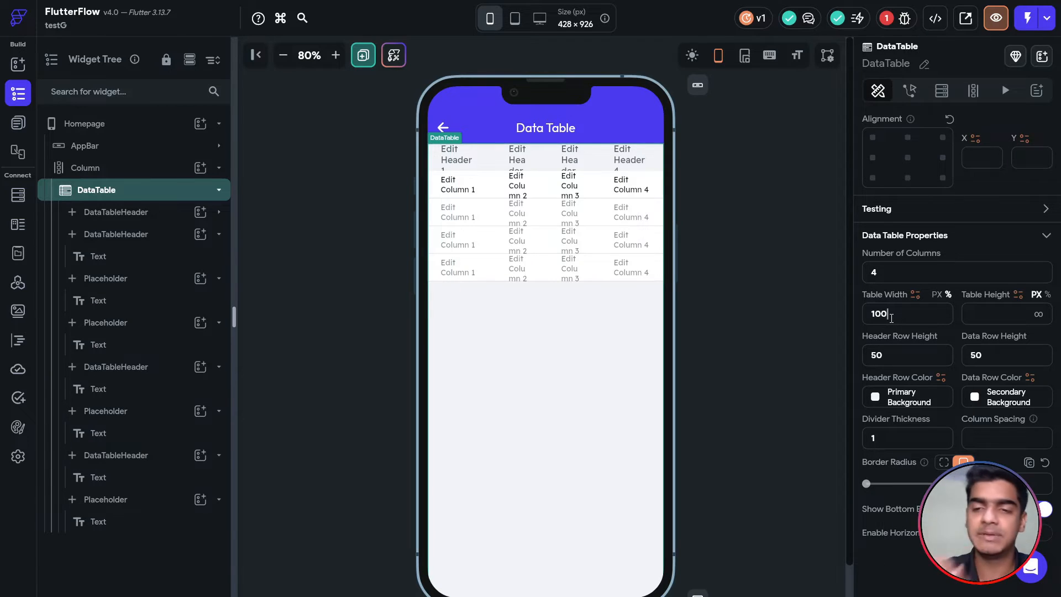
Set the table width to 250 percent.
key("Left")
key("Left")
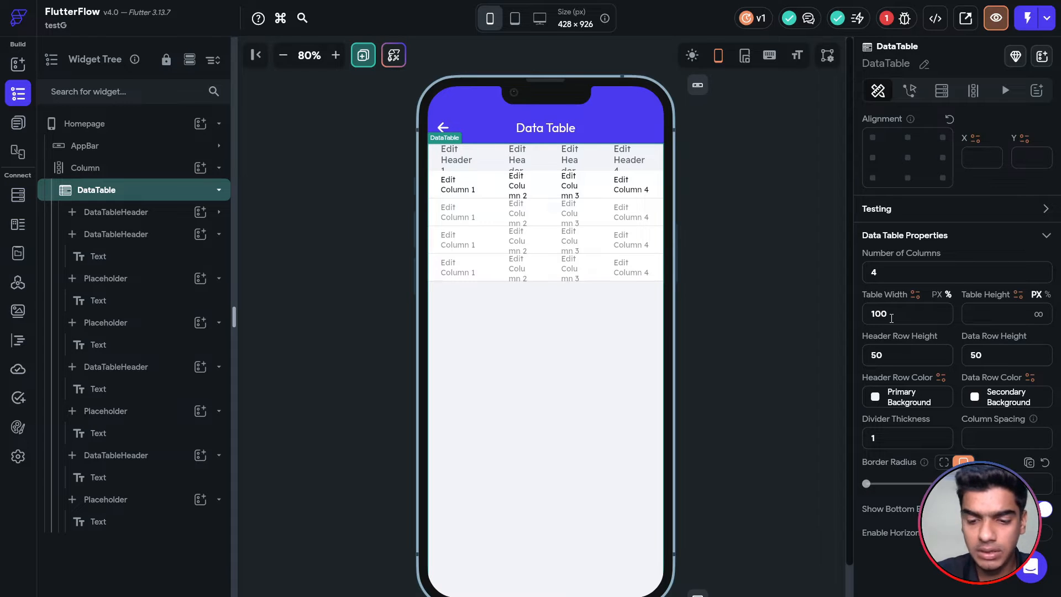
key("Delete")
type("25")
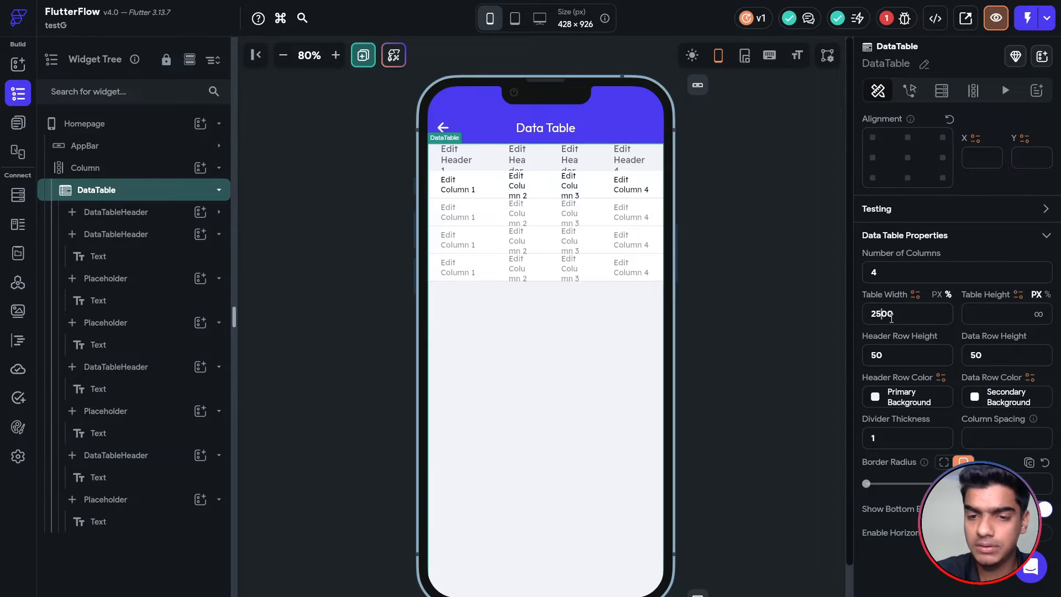
key("super+shift+s")
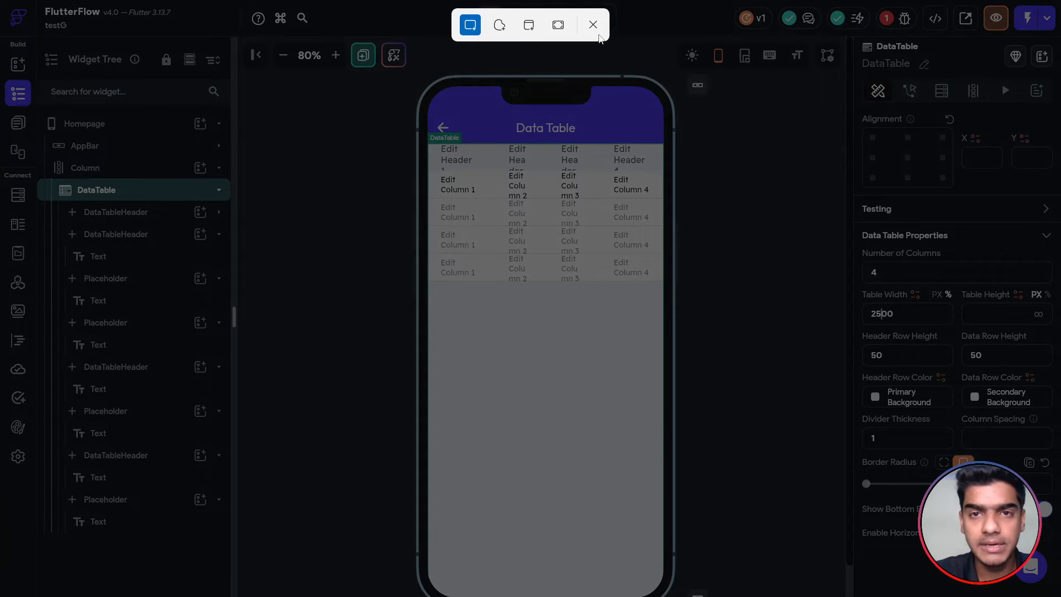
key("Escape")
key("Delete")
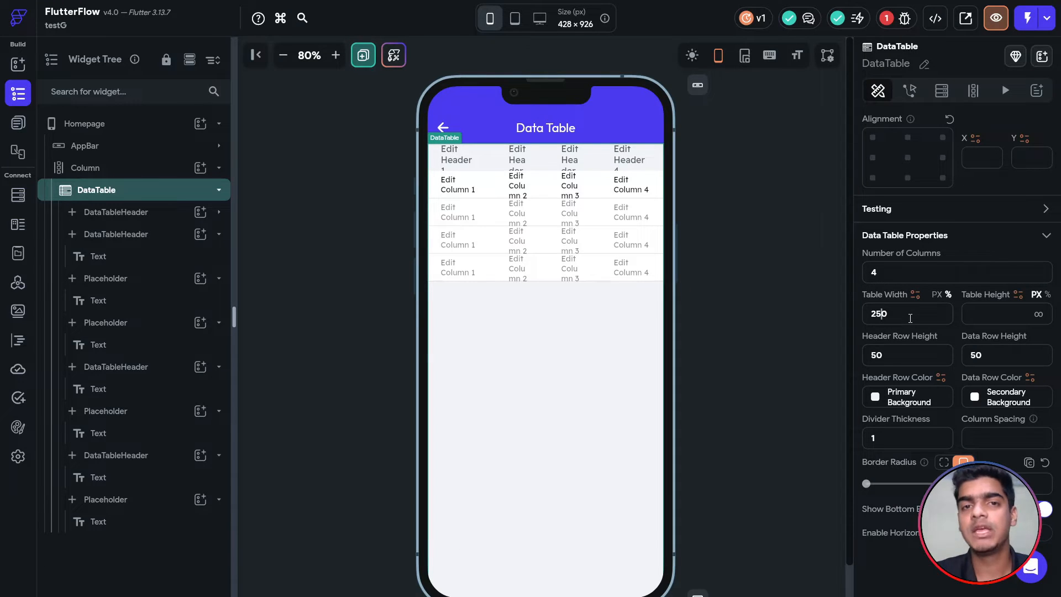
Clear the table width value so the field is empty.
left_click(902, 313)
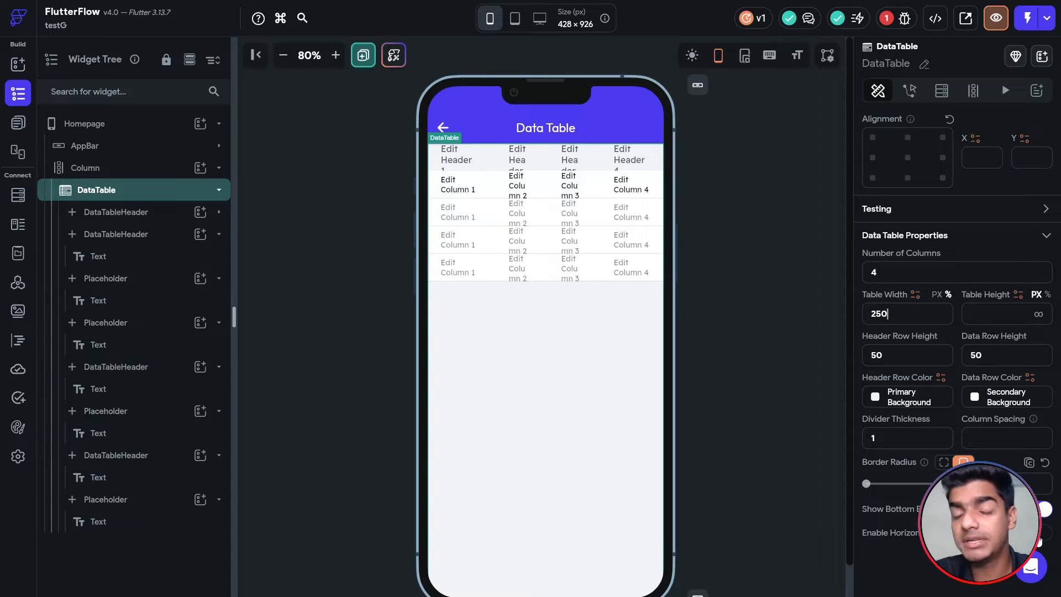
double_click(900, 314)
key("BackSpace")
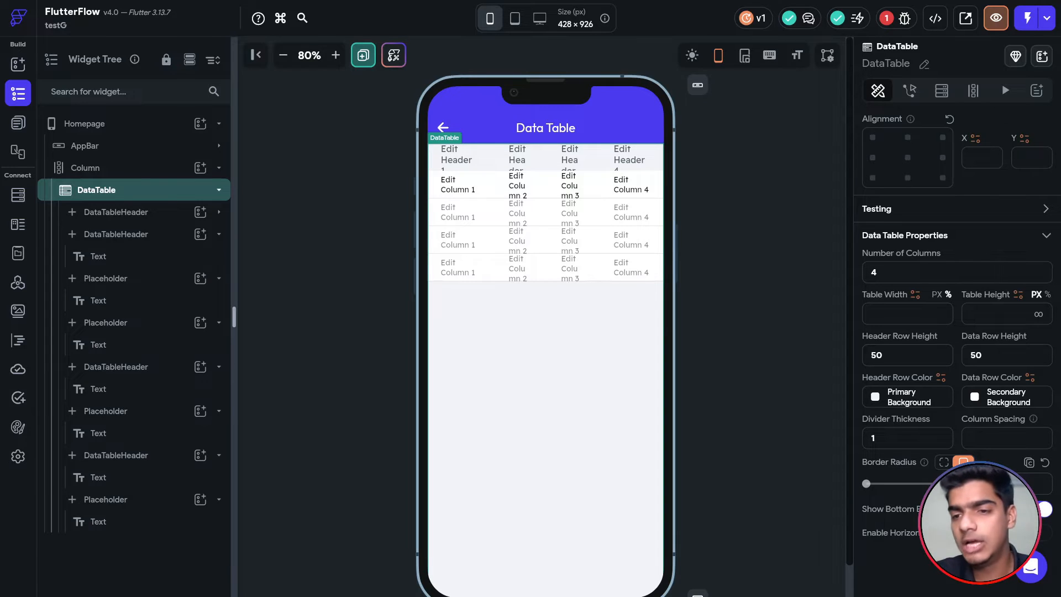
Set the DataTable's width to 250 percent and check all four columns on the canvas.
type("250")
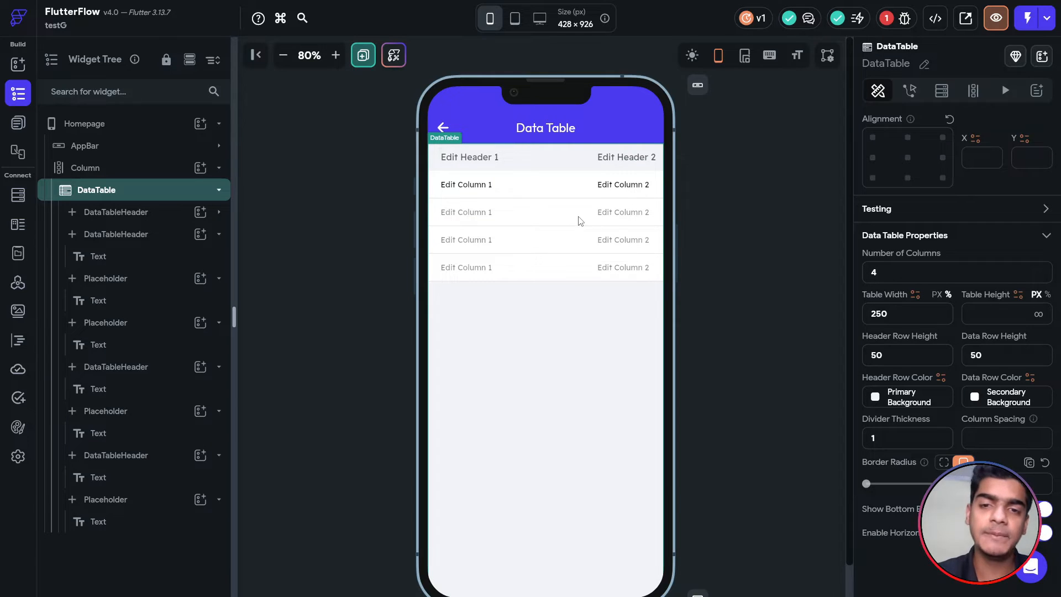
scroll(580, 220, "right", 5)
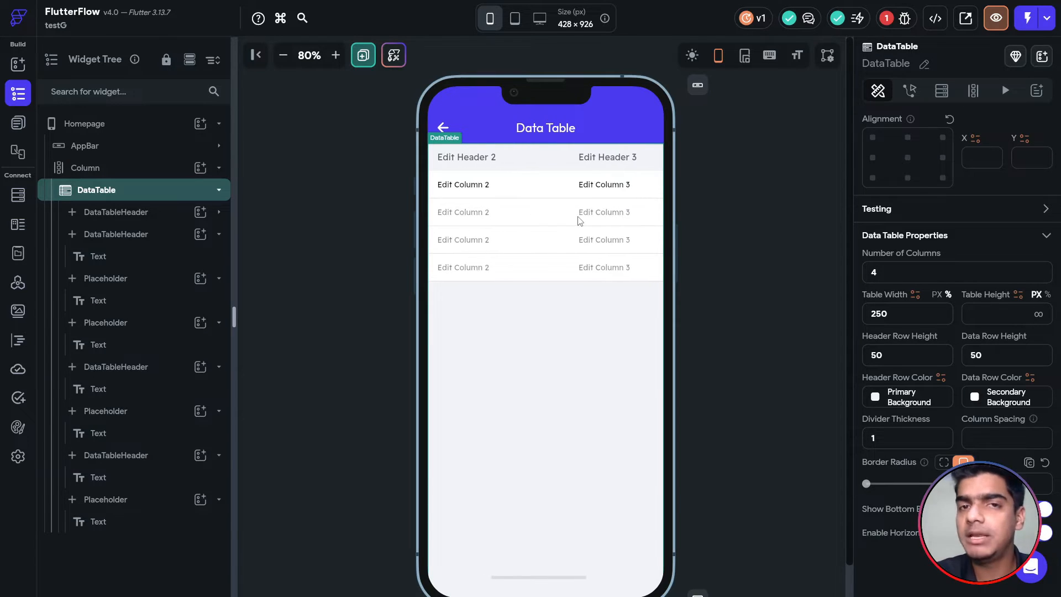
scroll(580, 220, "right", 2)
scroll(580, 220, "left", 5)
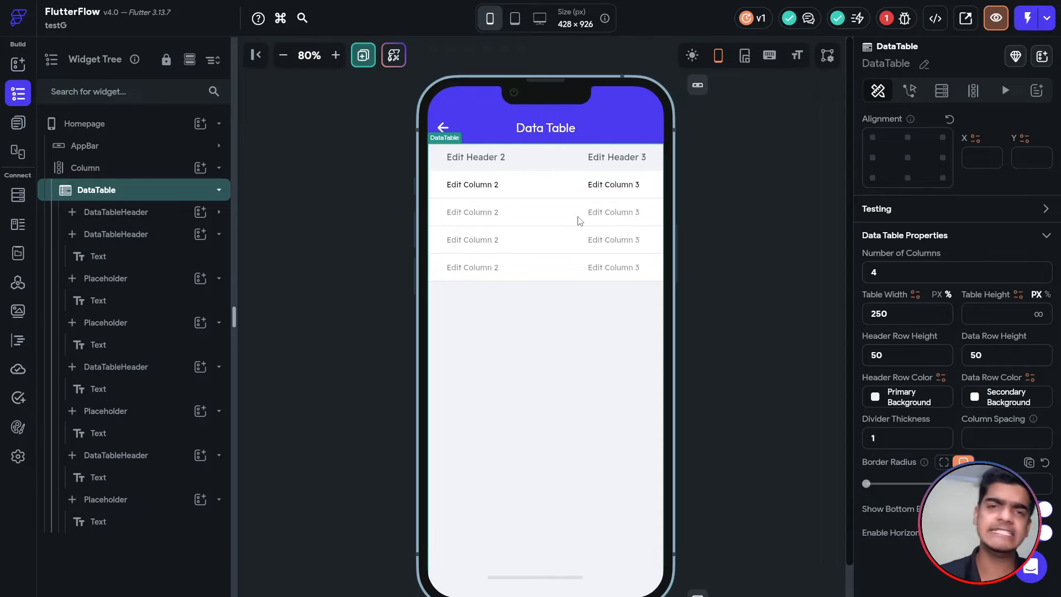
scroll(580, 220, "left", 3)
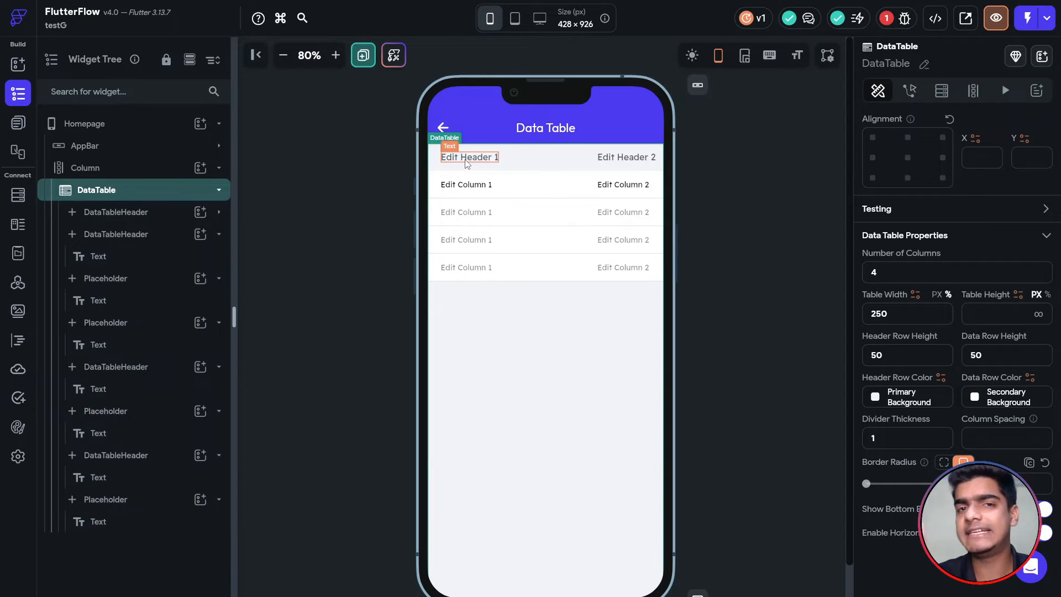
In a new browser window, search Google for "products dummy api" and open the DummyJSON products documentation.
key("ctrl+n")
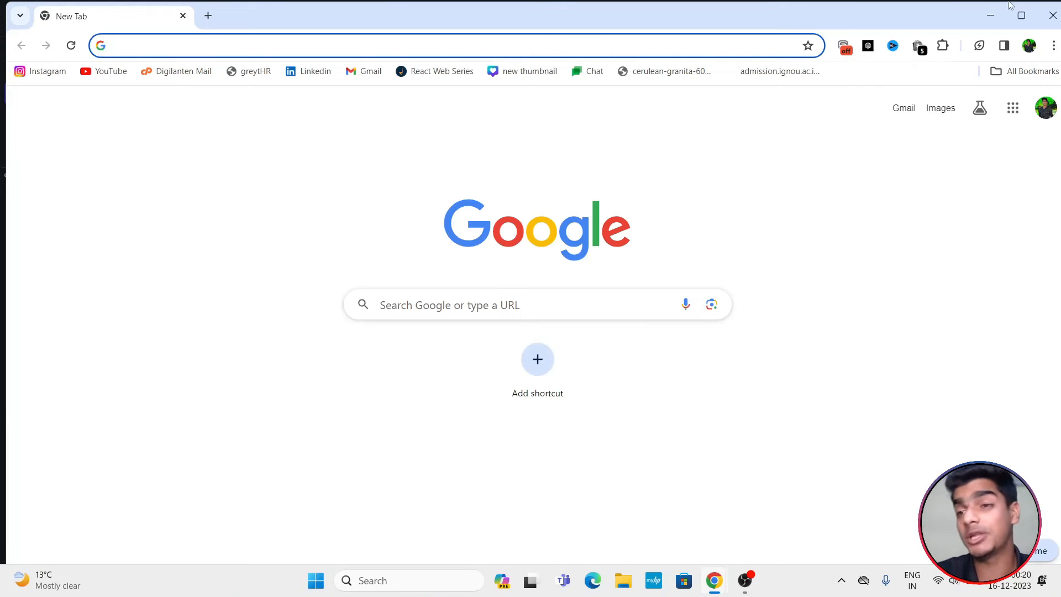
left_click(1021, 15)
type("produc")
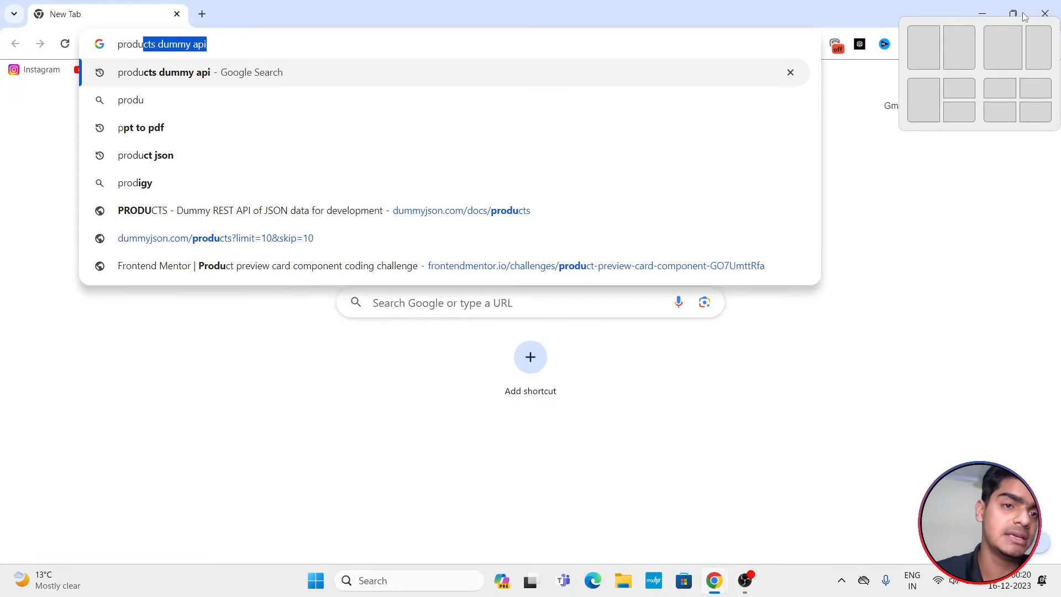
key("Return")
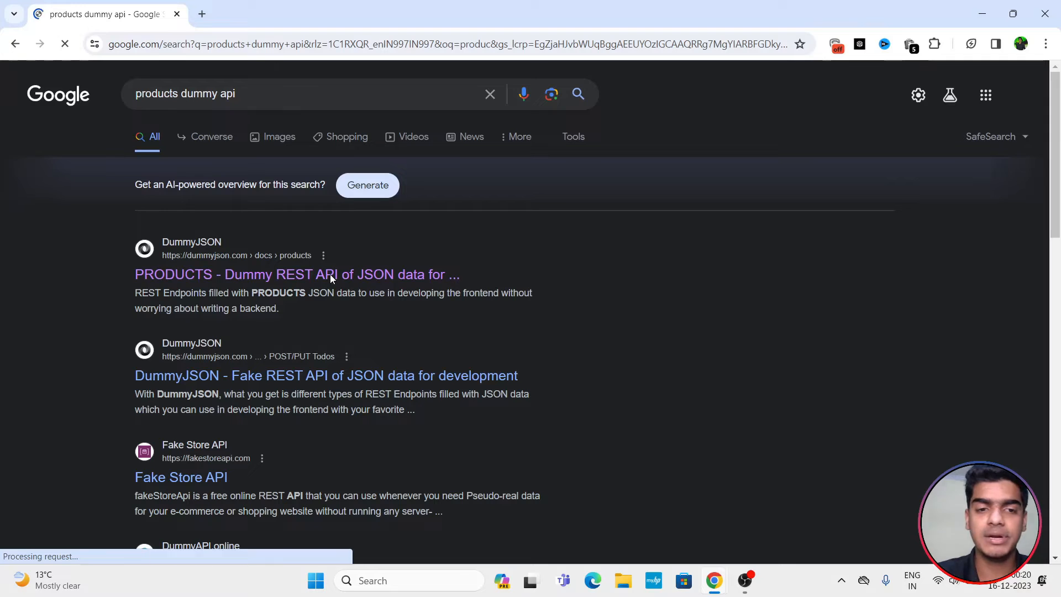
left_click(330, 274)
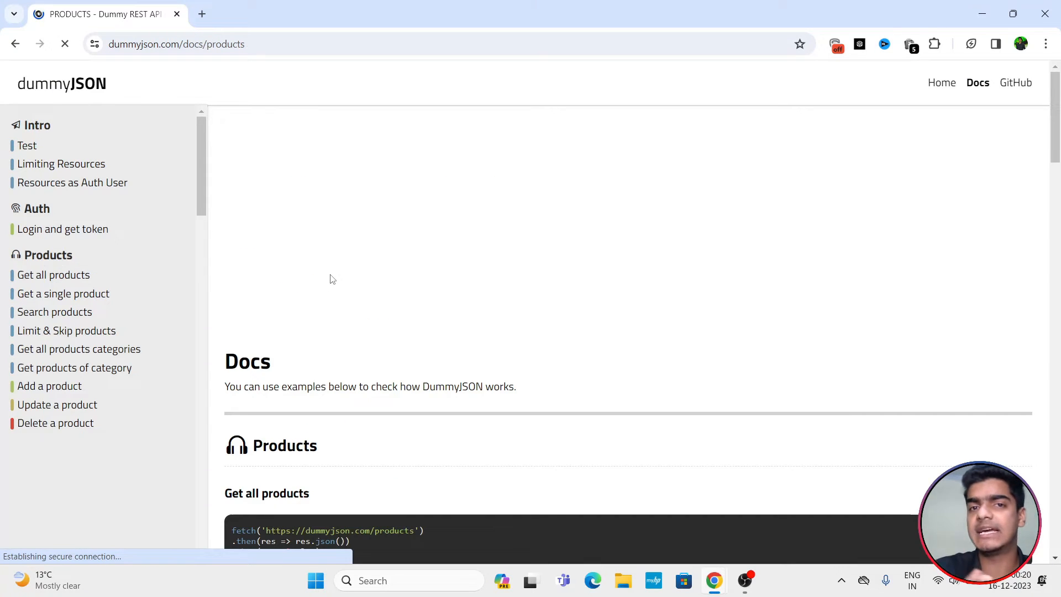
scroll(330, 279, "down", 5)
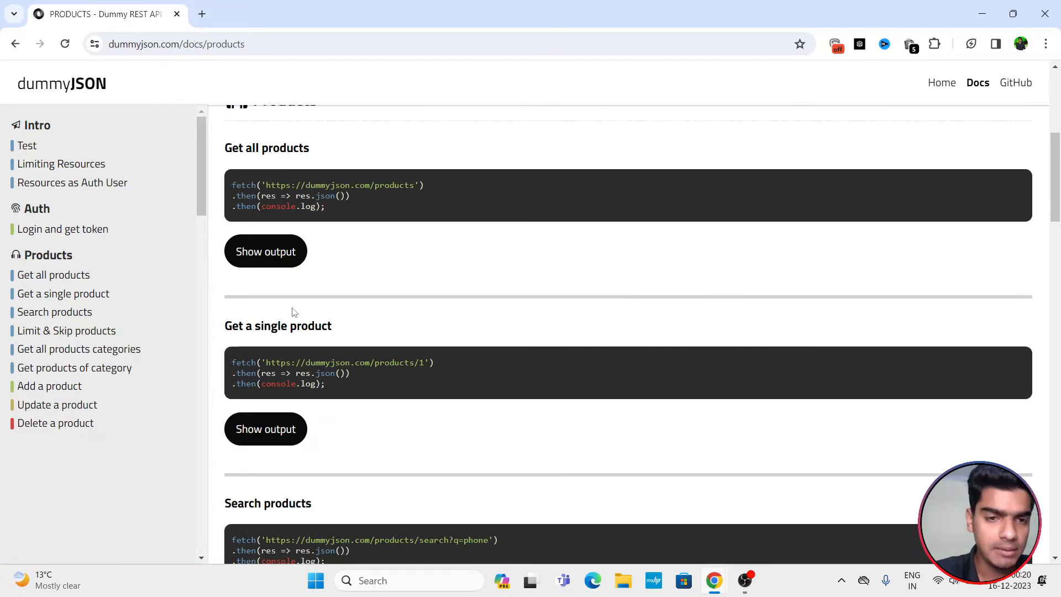
left_click_drag(416, 185, 266, 186)
key("ctrl+c")
key("ctrl+t")
key("ctrl+v")
key("Return")
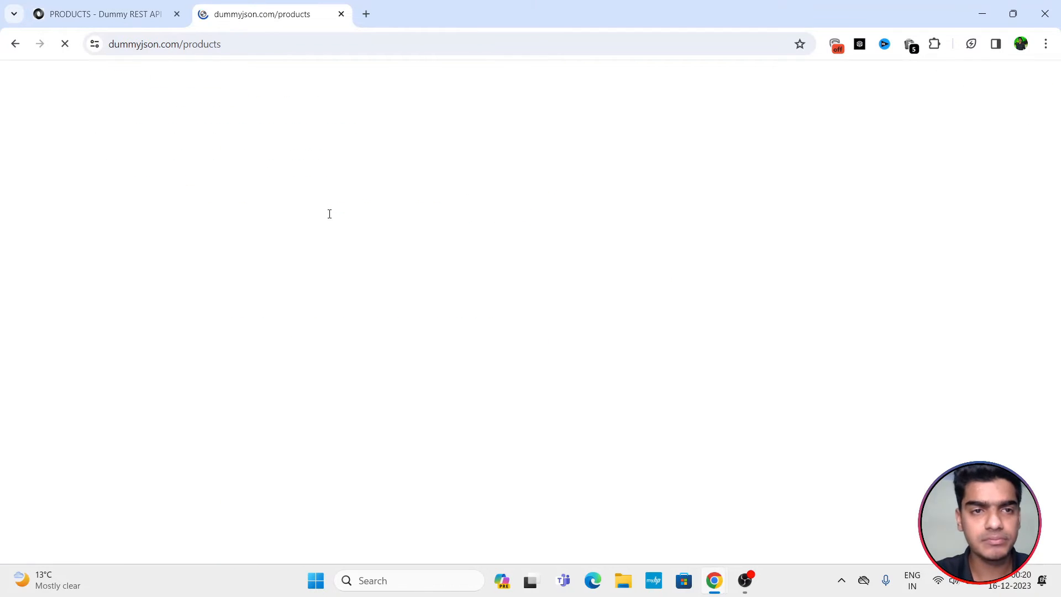
scroll(354, 232, "down", 4)
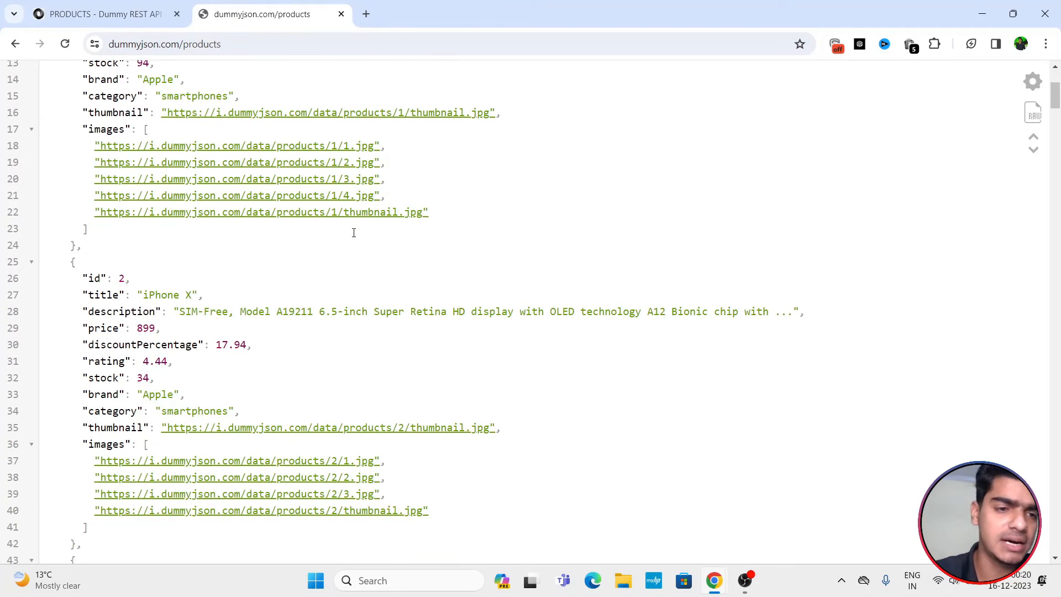
scroll(353, 232, "up", 4)
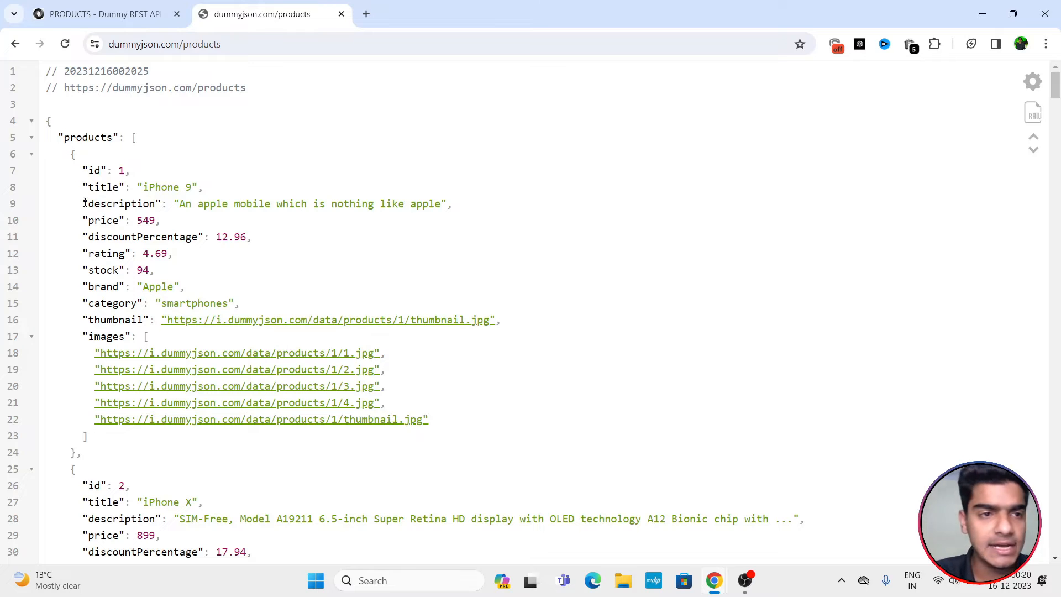
left_click_drag(67, 157, 168, 473)
left_click(168, 473)
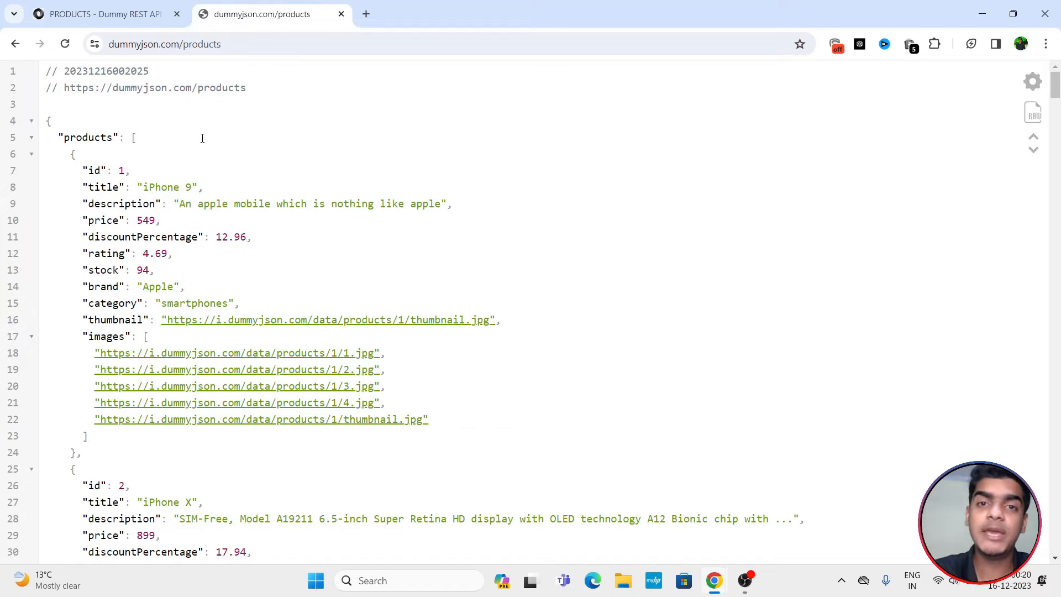
left_click(242, 50)
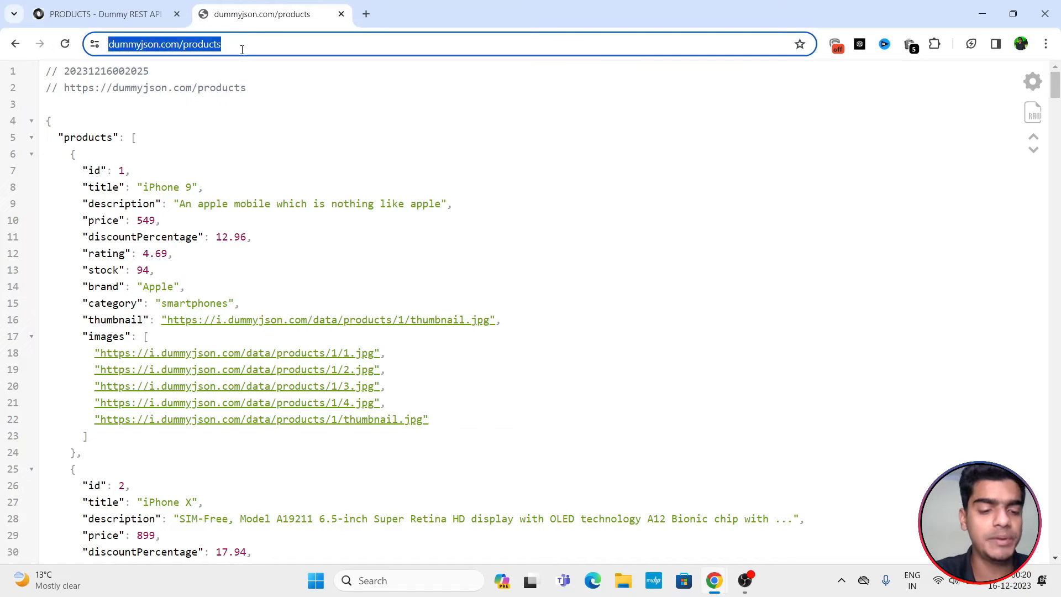
Switch back to FlutterFlow and start a new API call, discarding the blank API group.
key("alt+Tab")
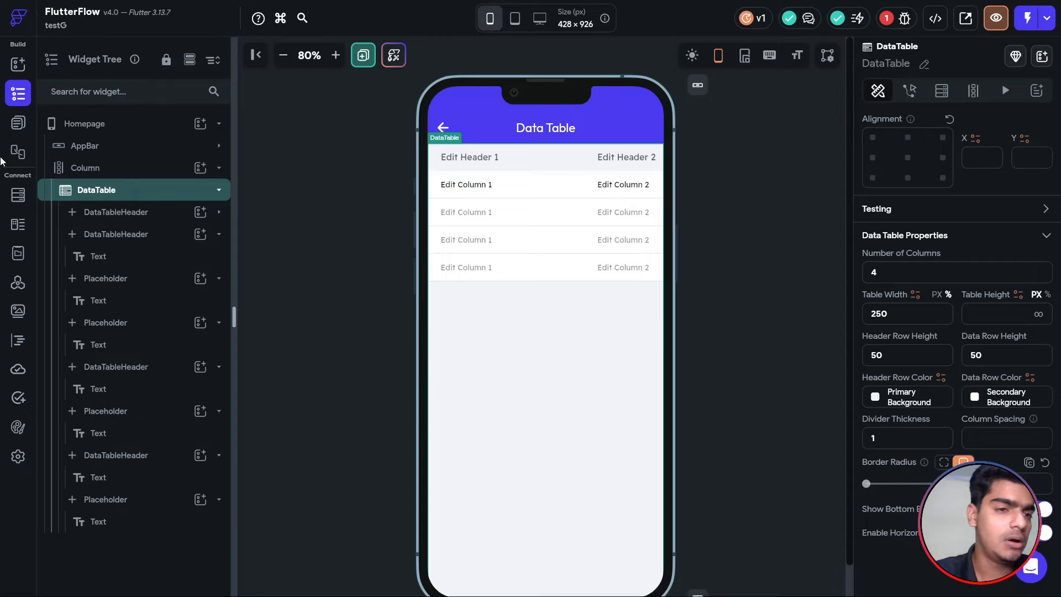
left_click(17, 282)
left_click(210, 57)
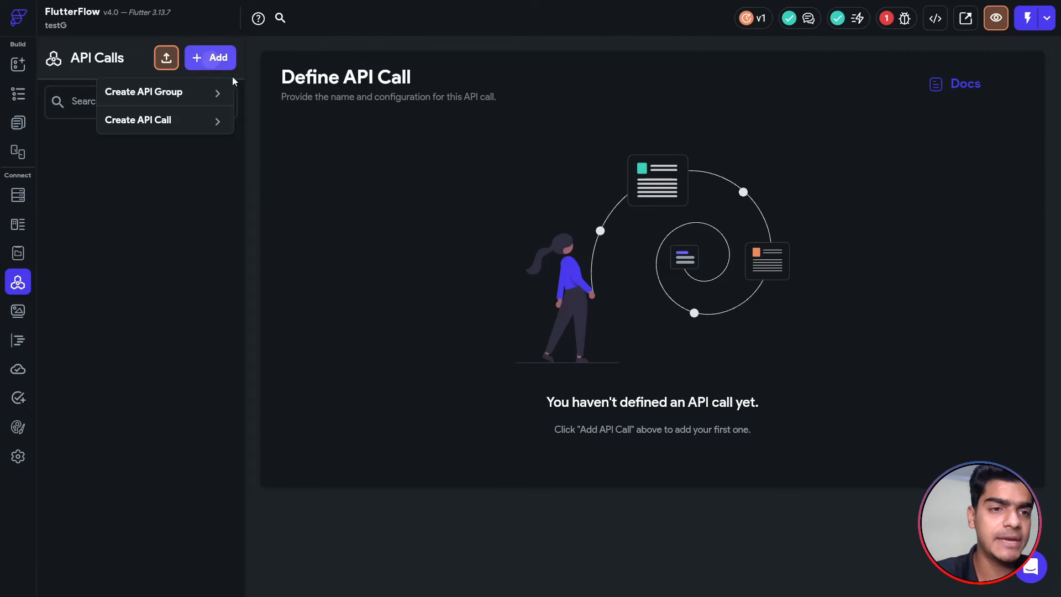
left_click(128, 92)
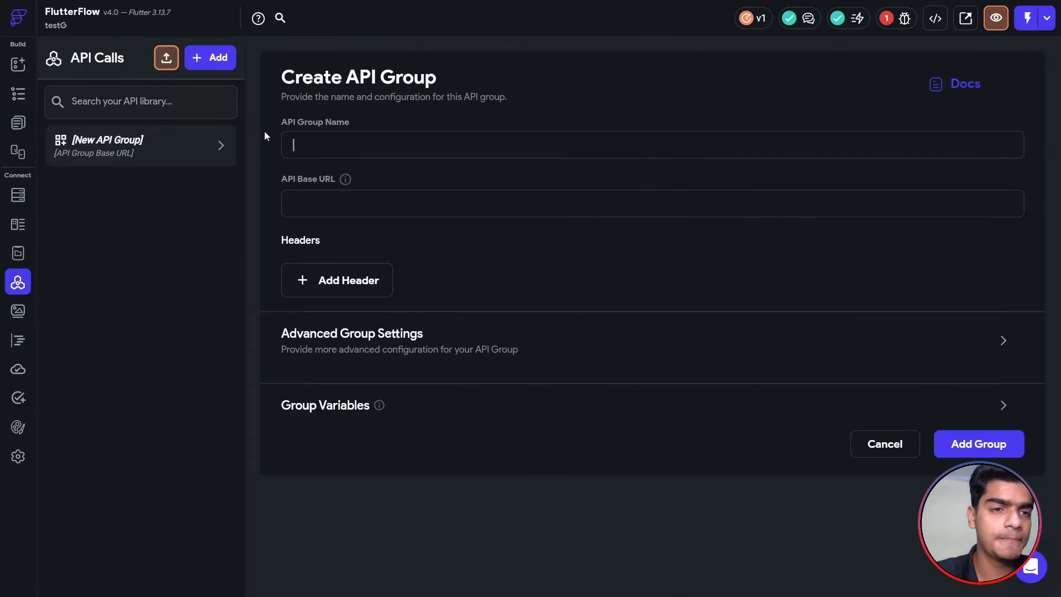
left_click(212, 61)
left_click(151, 121)
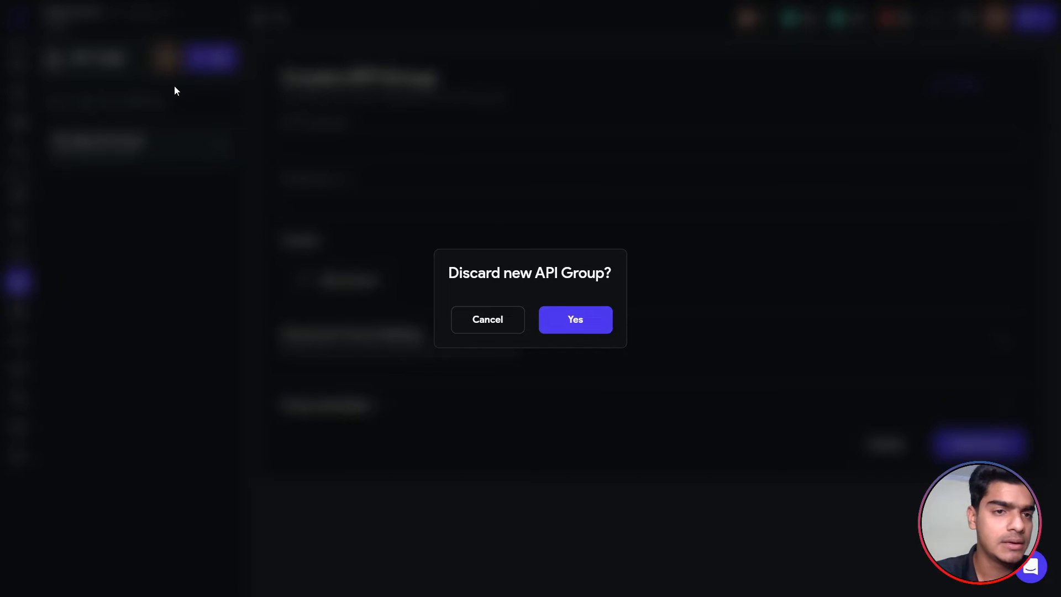
left_click(572, 319)
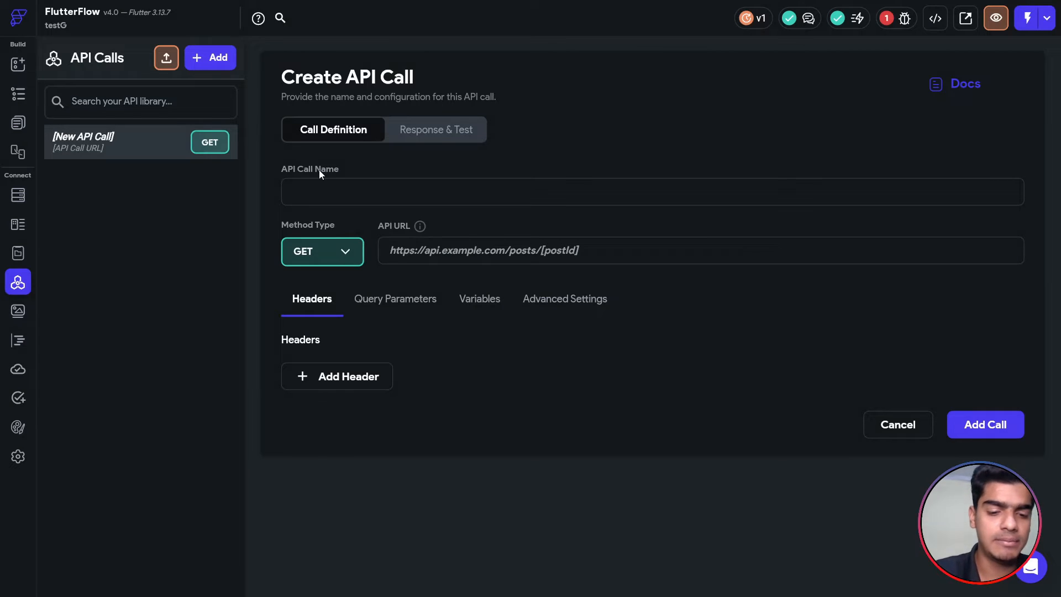
type("Product ")
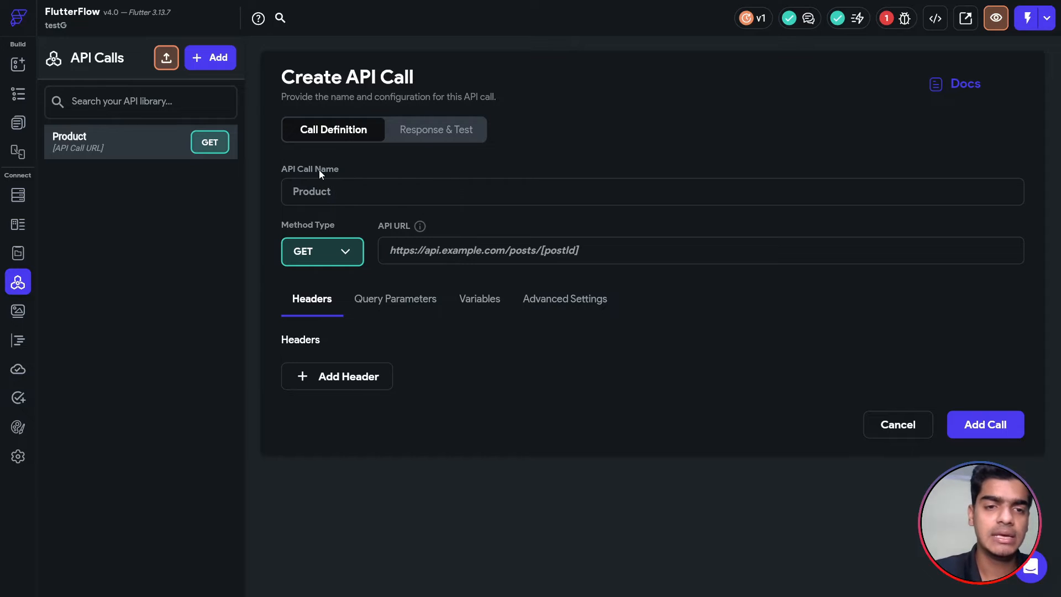
type("API")
left_click(488, 253)
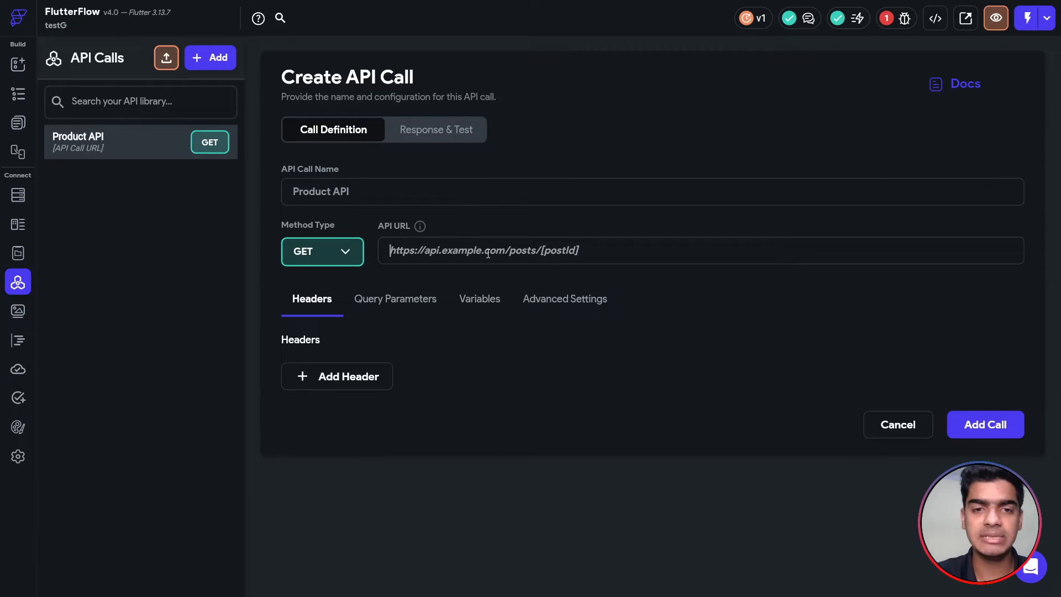
key("ctrl+v")
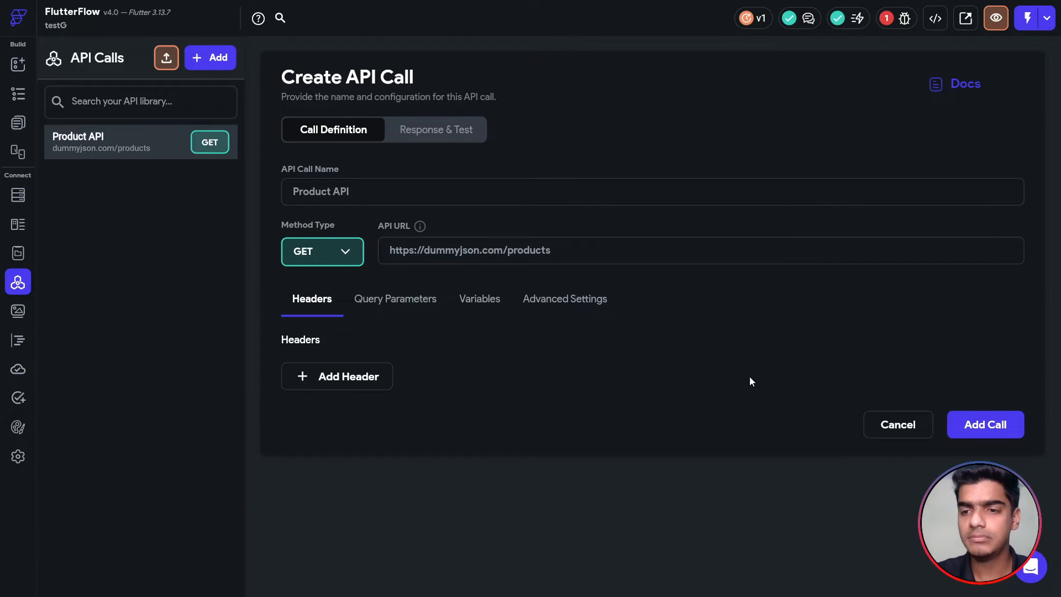
left_click(985, 424)
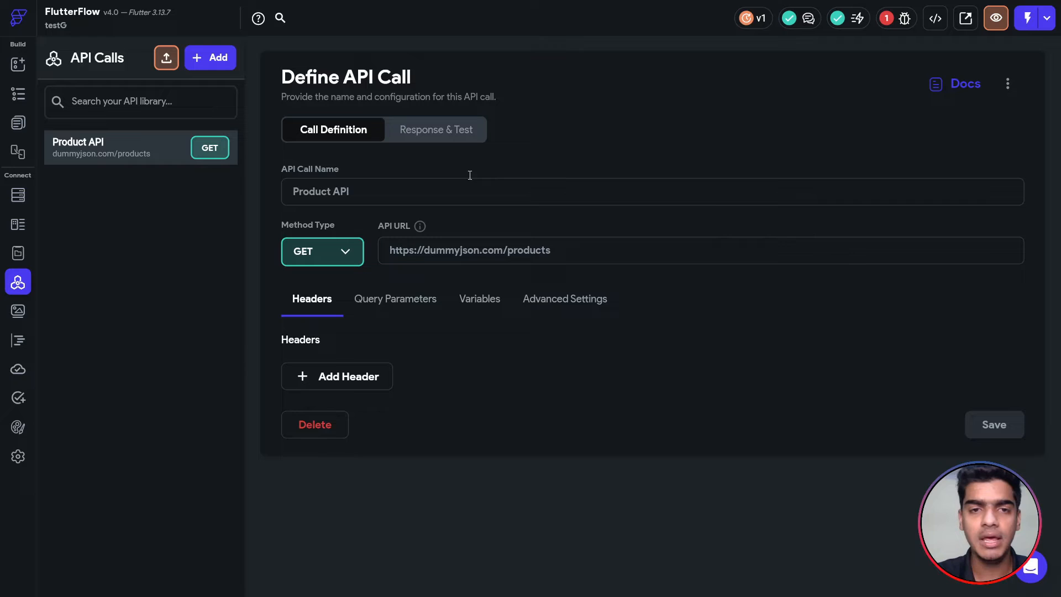
Test the Product API call and examine its JSON response and recommended JSON paths.
left_click(436, 130)
left_click(1001, 223)
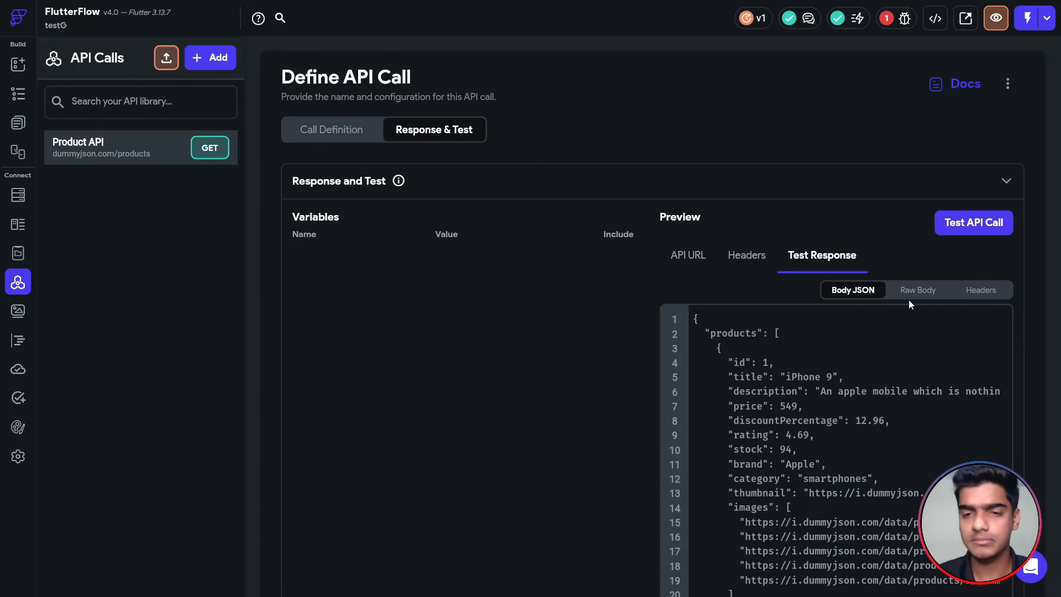
scroll(542, 374, "down", 2)
scroll(543, 374, "down", 6)
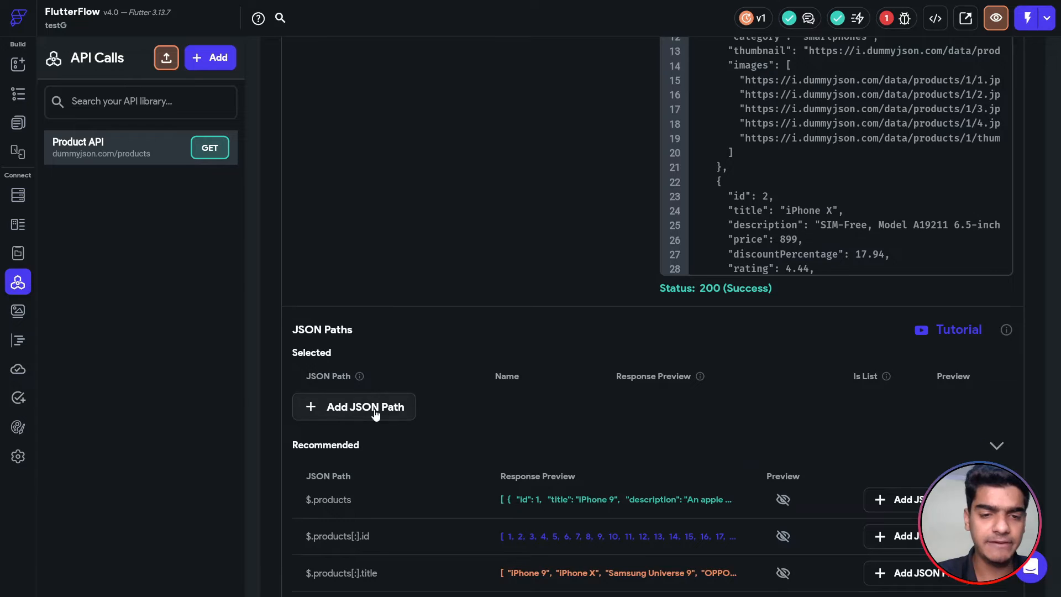
scroll(525, 420, "down", 1)
scroll(771, 443, "down", 2)
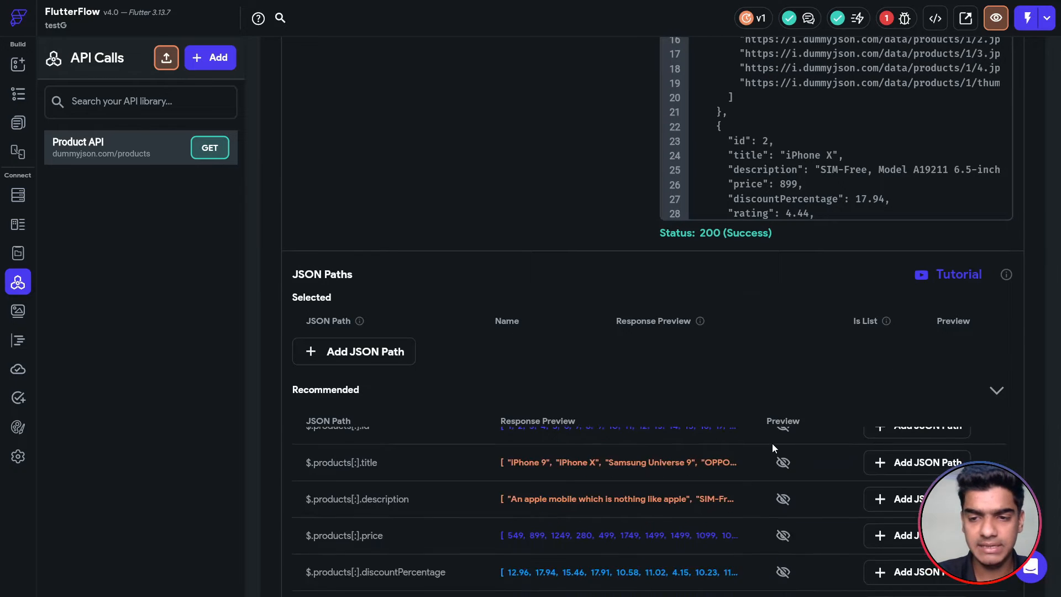
scroll(771, 442, "up", 6)
scroll(515, 407, "down", 4)
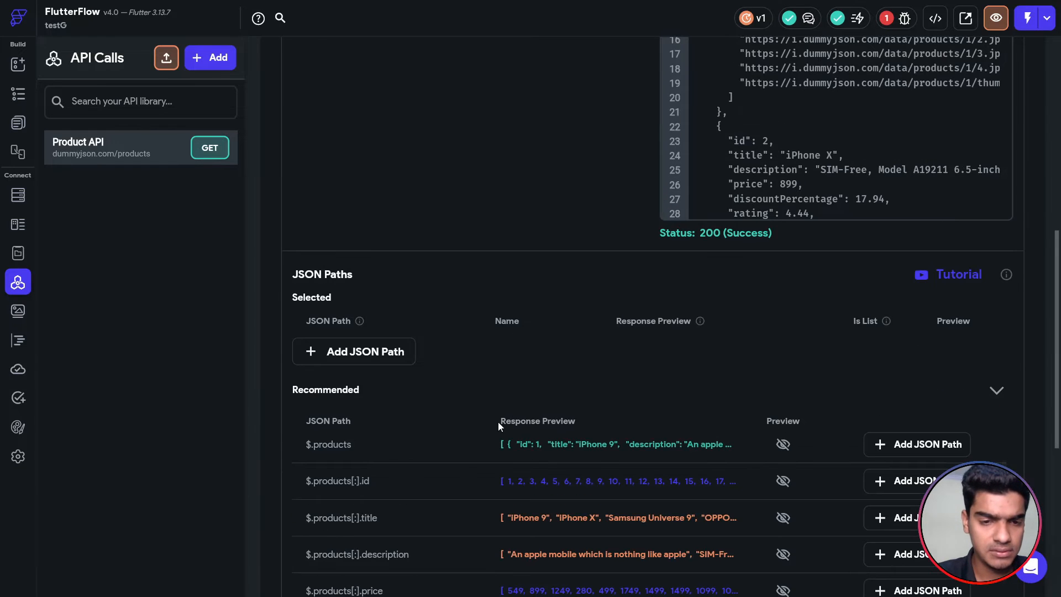
scroll(397, 481, "up", 3)
scroll(403, 457, "down", 3)
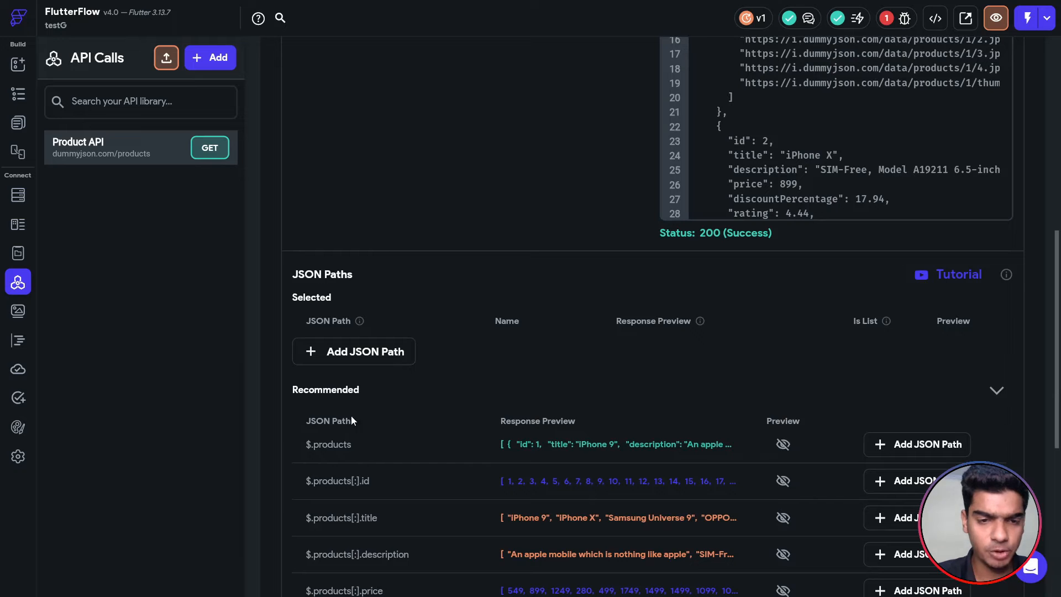
left_click(340, 352)
left_click(1000, 346)
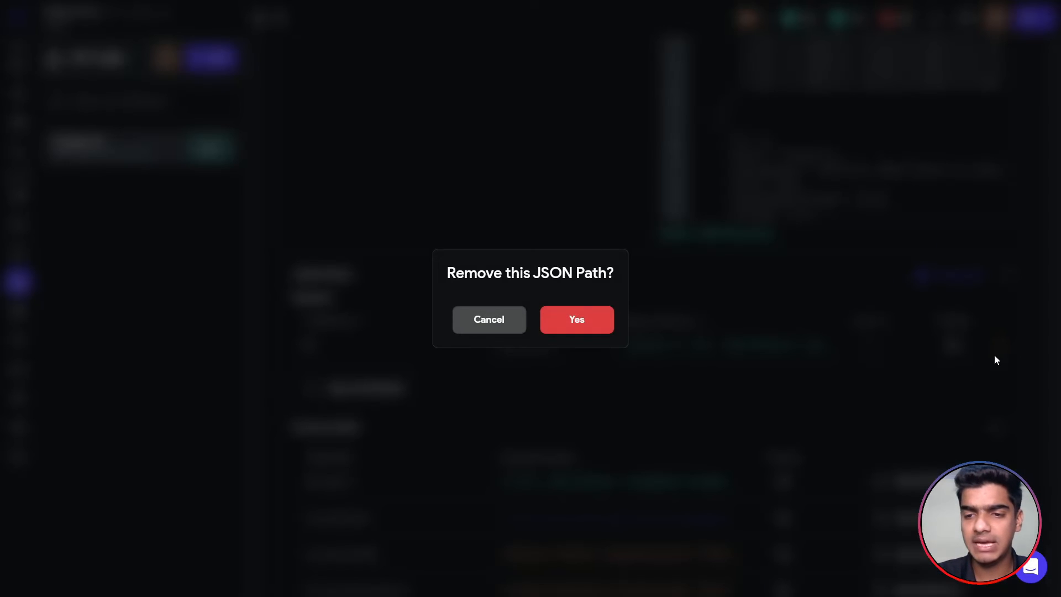
left_click(599, 322)
Add the recommended JSON path $.products to the Product API call and name it "Products".
left_click(927, 445)
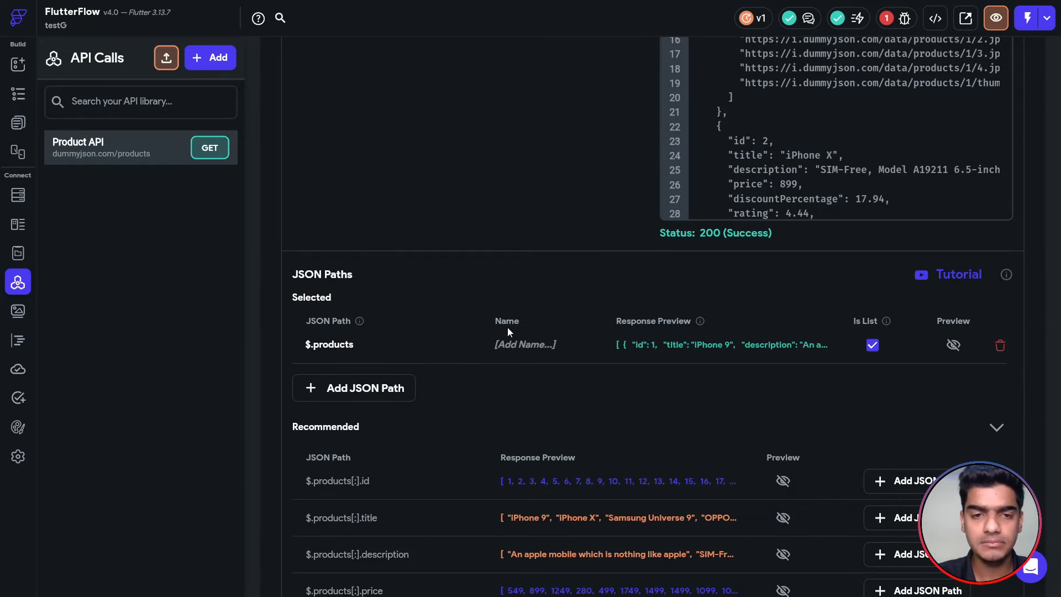
left_click(503, 343)
type("Products")
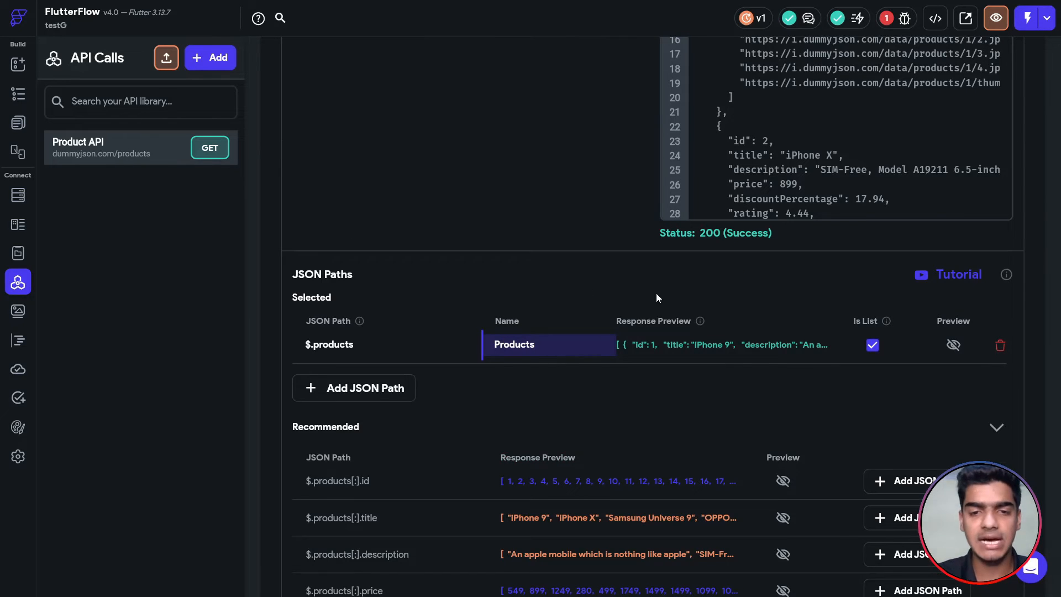
scroll(503, 343, "down", 10)
scroll(874, 374, "up", 10)
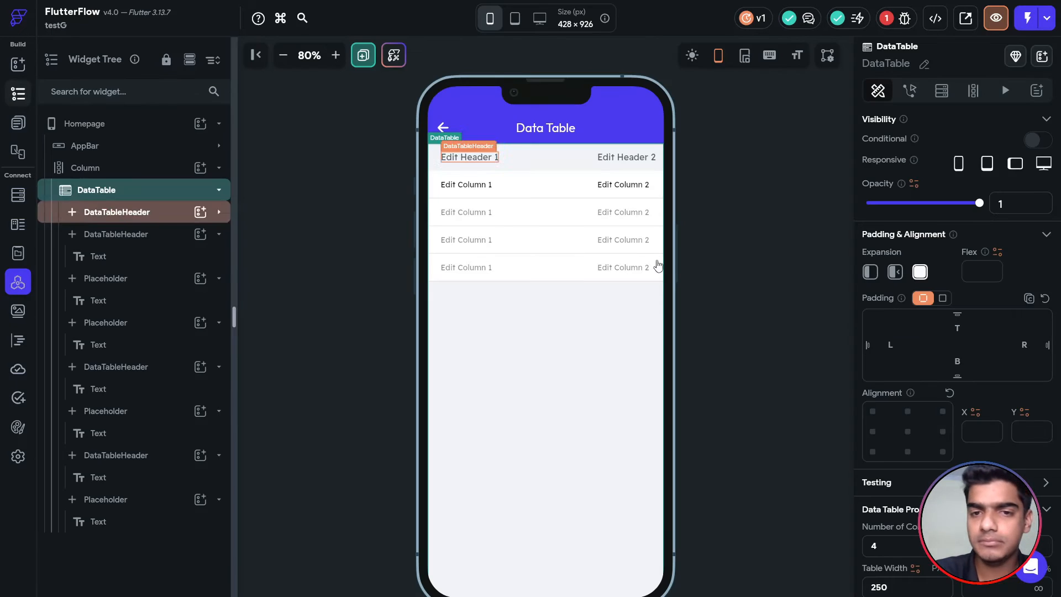
Open the project's list of errors from the Homepage and inspect the Data Table Config issue.
left_click(708, 255)
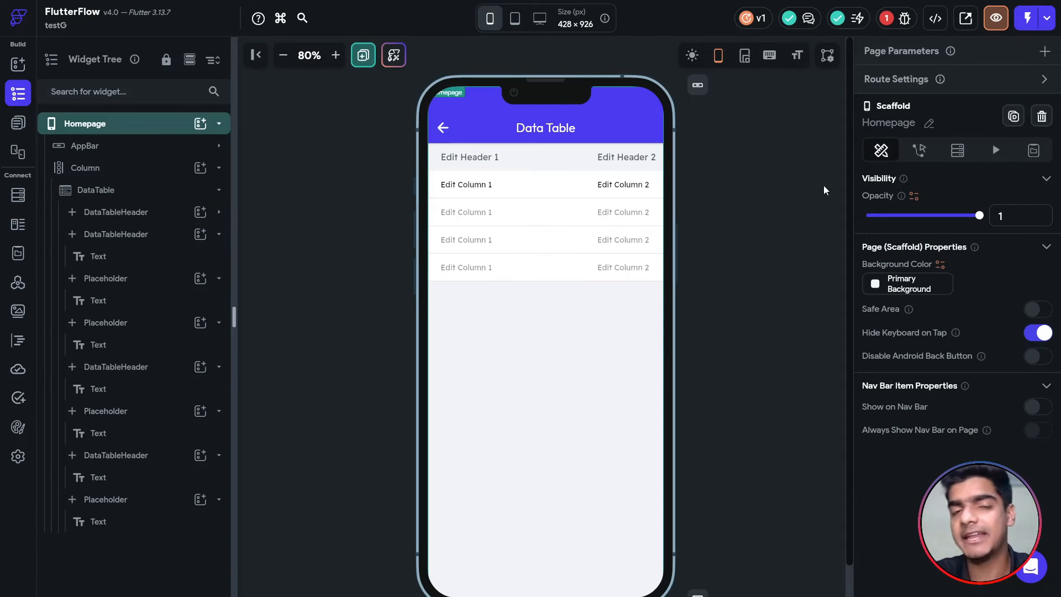
left_click(905, 18)
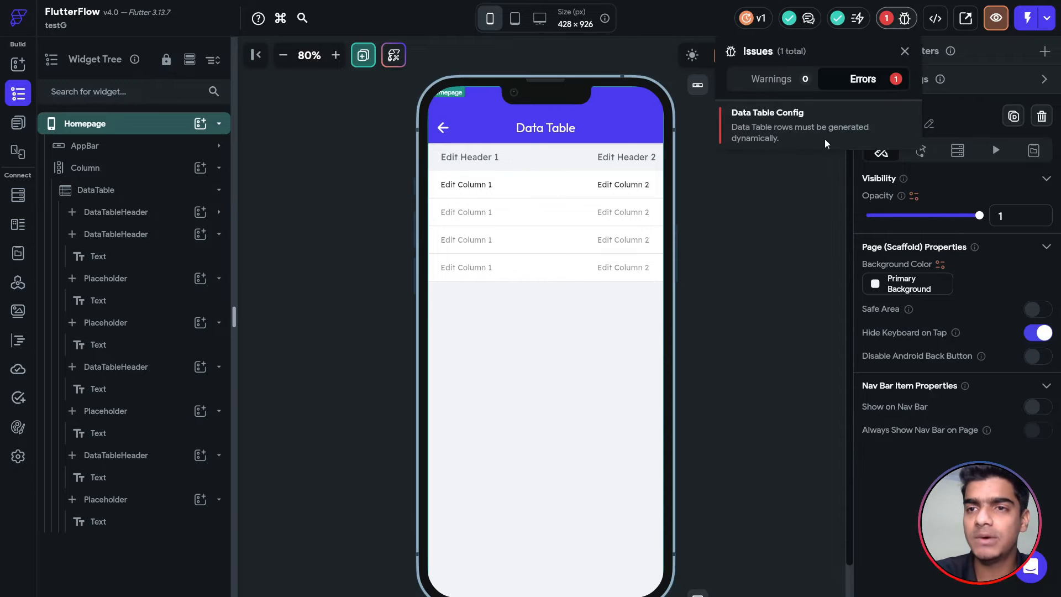
left_click(762, 138)
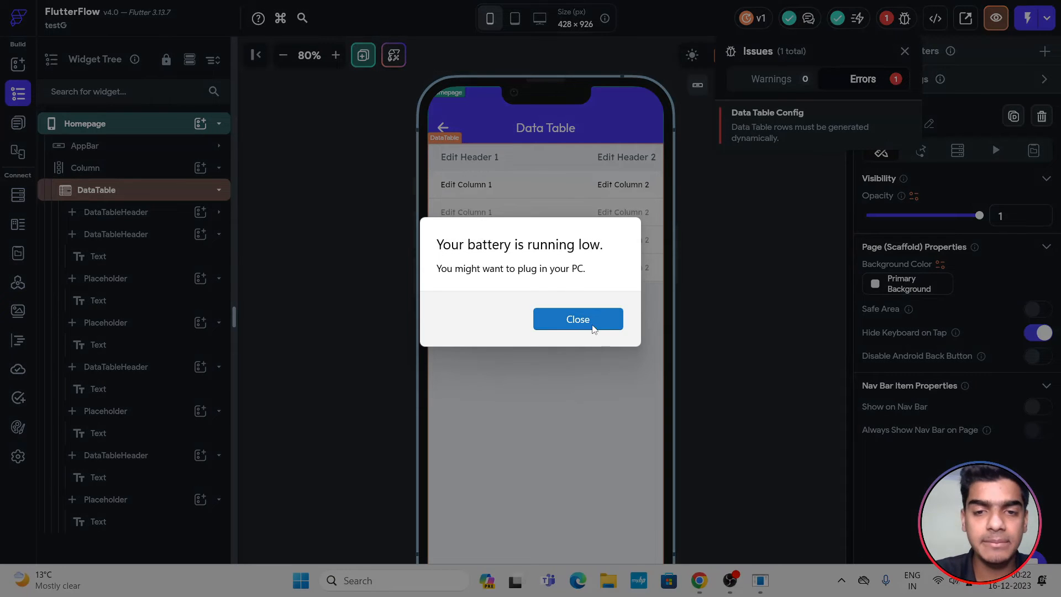
Close the issues list, check the keys in the product JSON and set the DataTable's first column header to "ID".
left_click(593, 326)
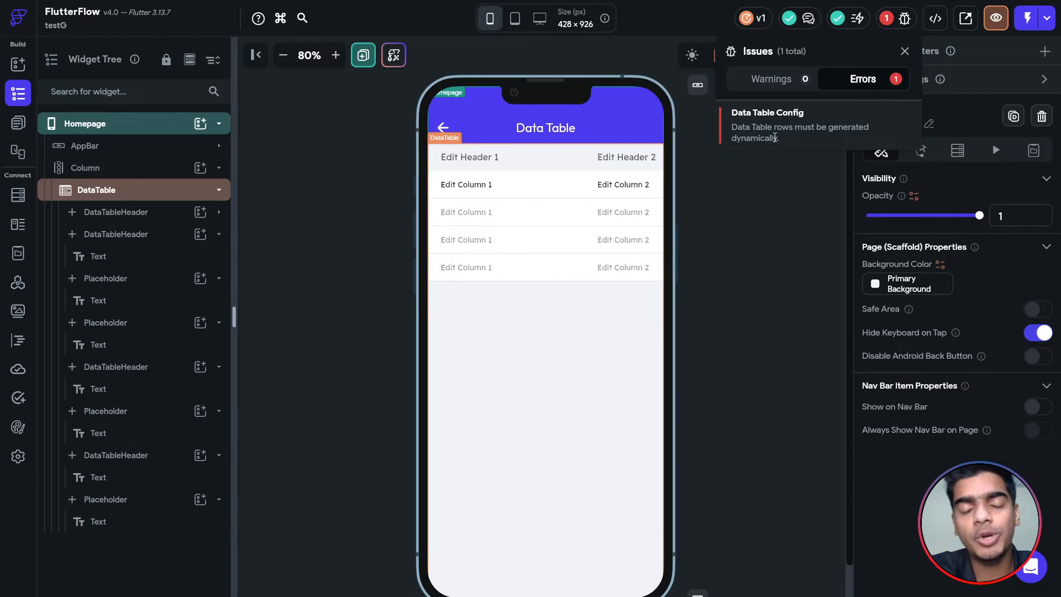
left_click(758, 171)
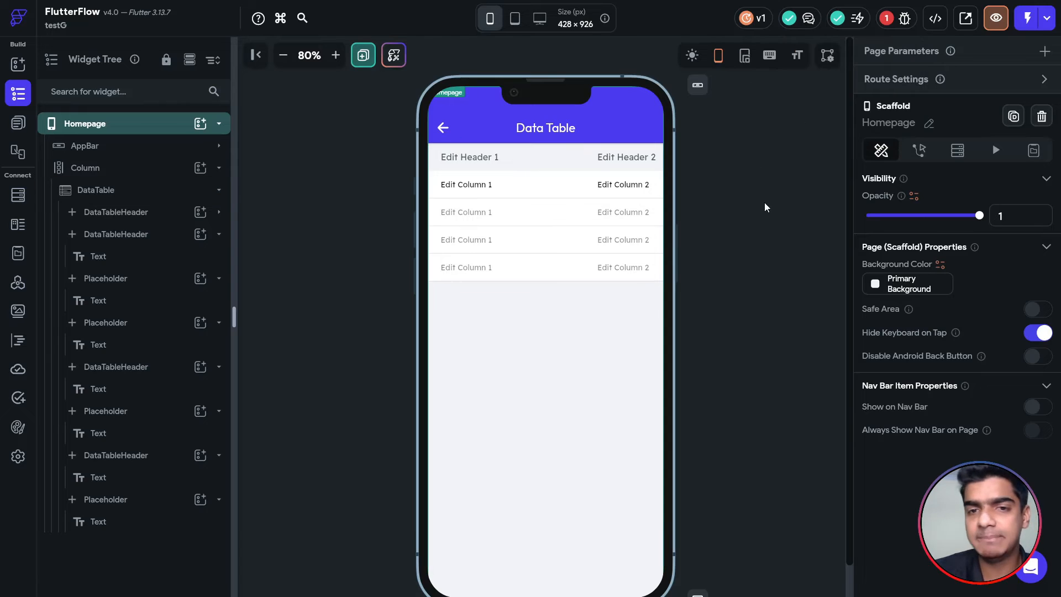
left_click(469, 162)
key("alt+Tab")
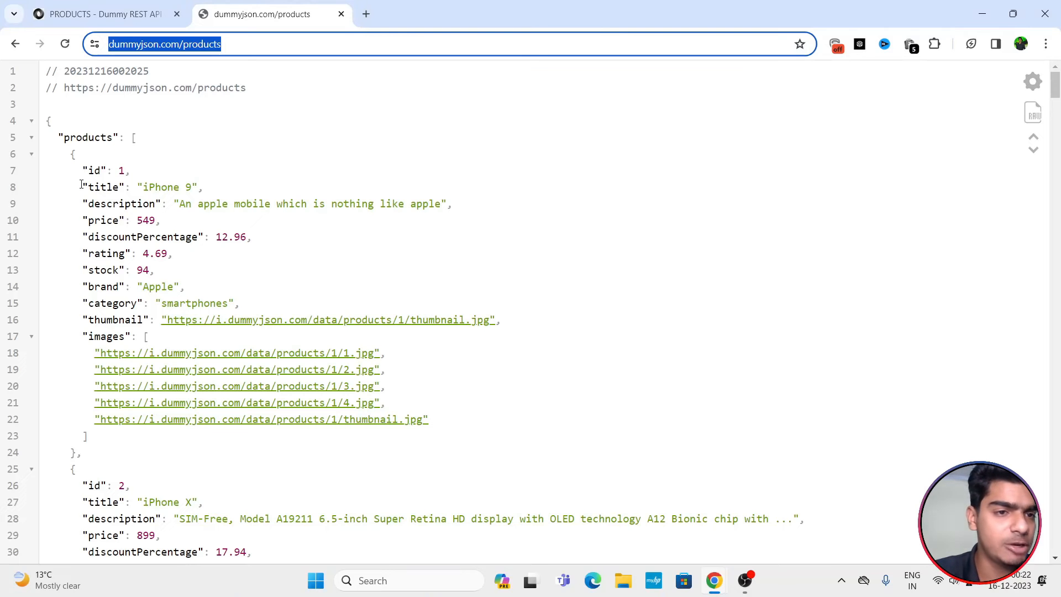
left_click(105, 185)
double_click(94, 171)
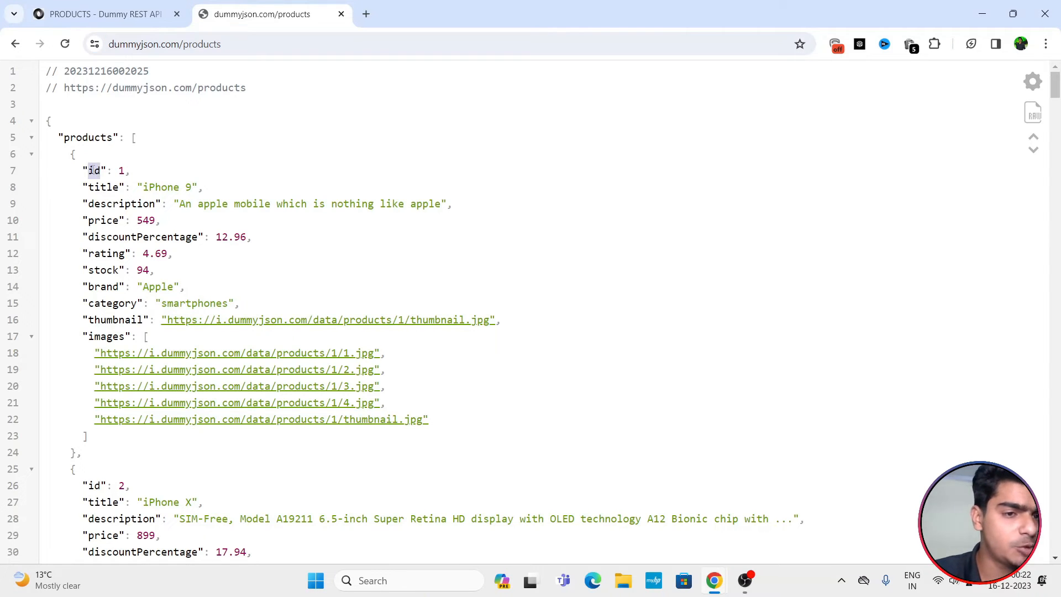
key("alt+Tab")
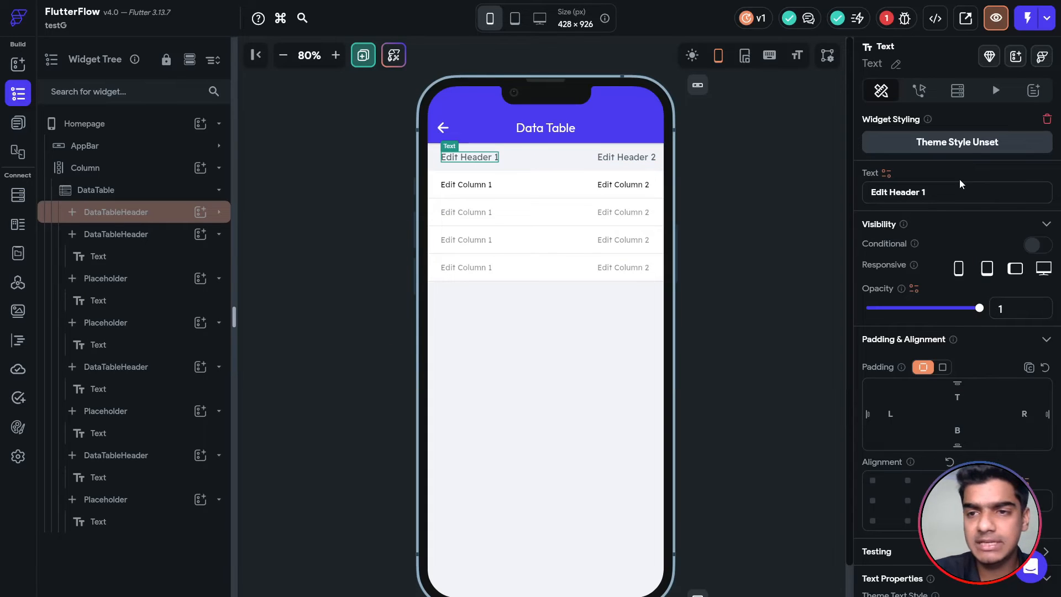
key("ctrl+a")
type("ID")
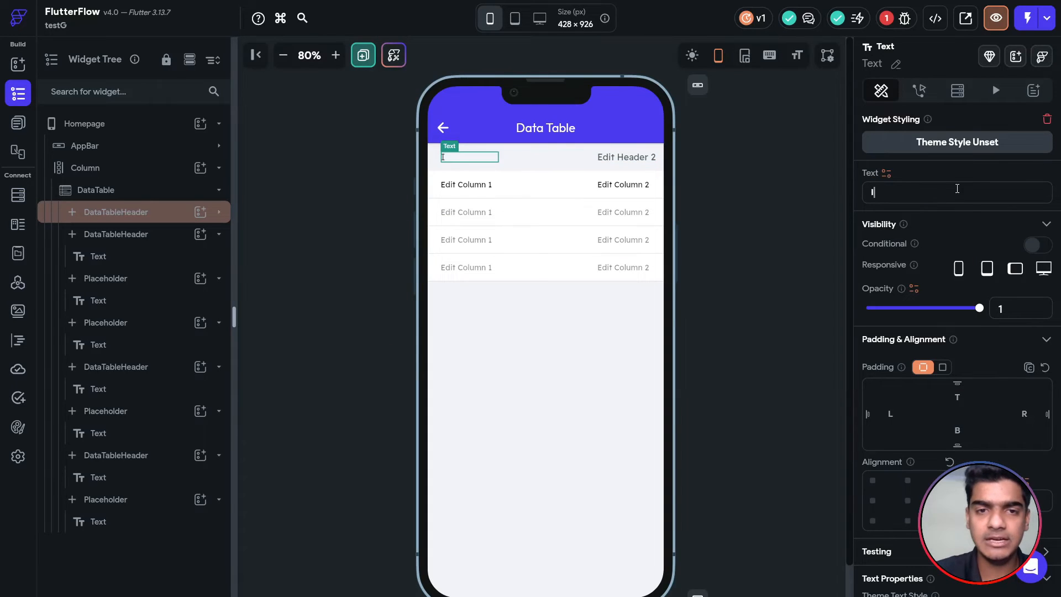
Set the DataTable's second column header to "Title".
left_click(641, 161)
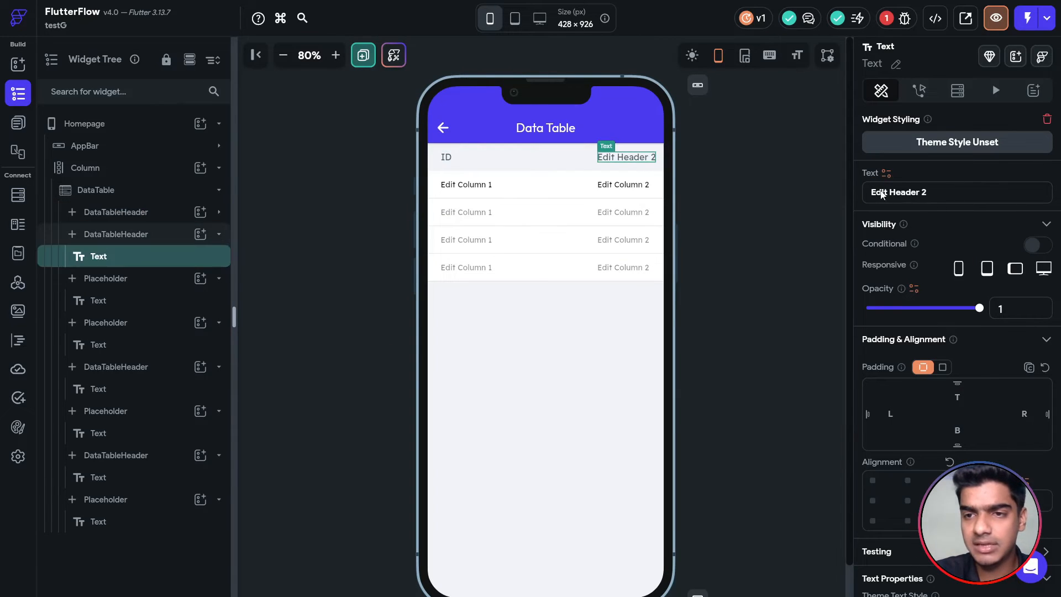
key("alt+Tab")
key("alt+Tab")
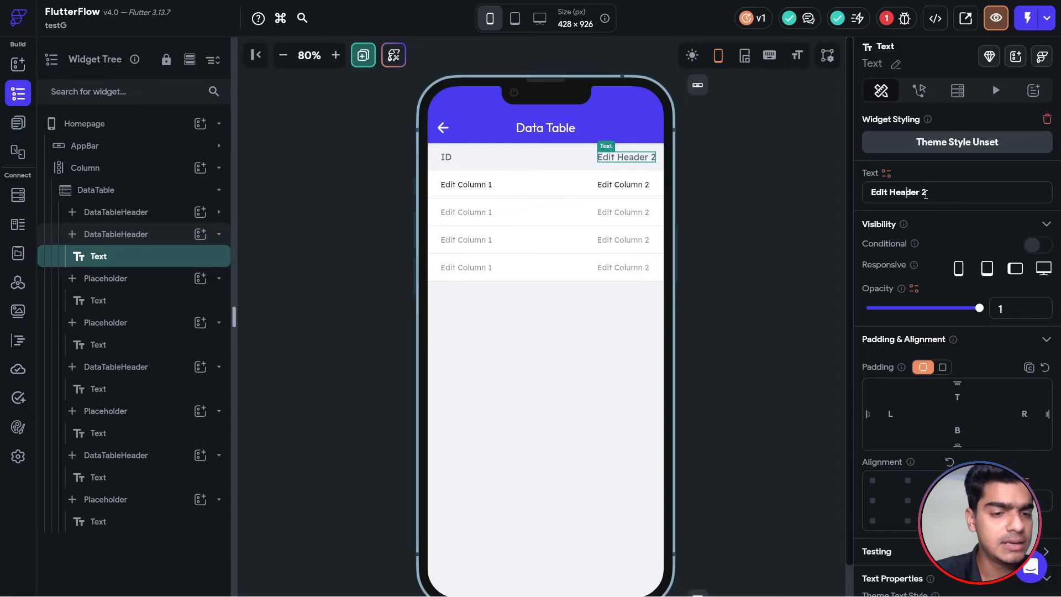
key("ctrl+a")
key("BackSpace")
type("T")
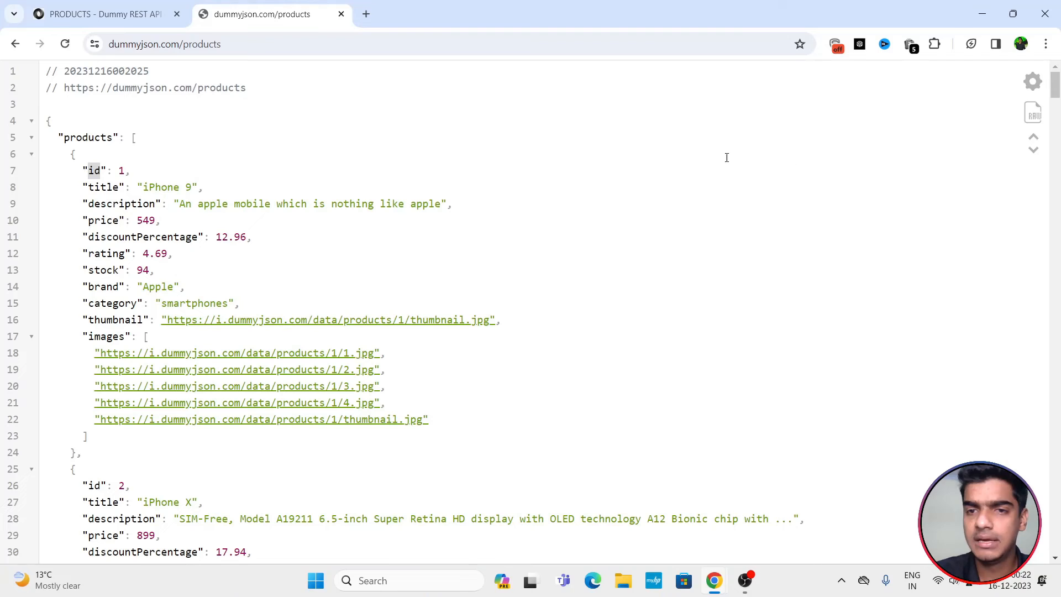
Find the price key in the product JSON and set the third column header to "Price".
left_click(105, 220)
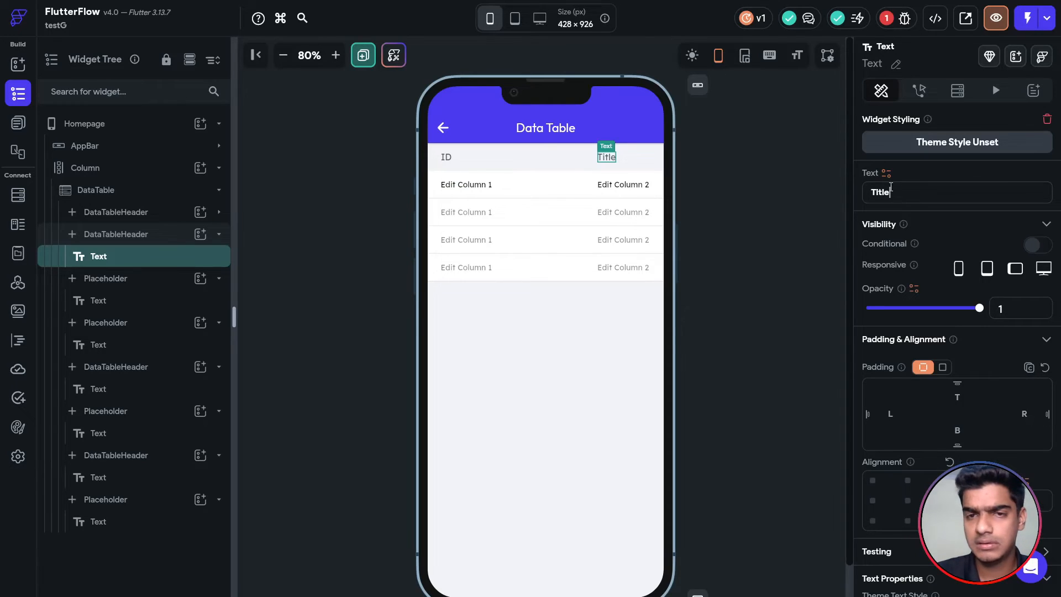
scroll(599, 181, "right", 2)
scroll(598, 181, "right", 4)
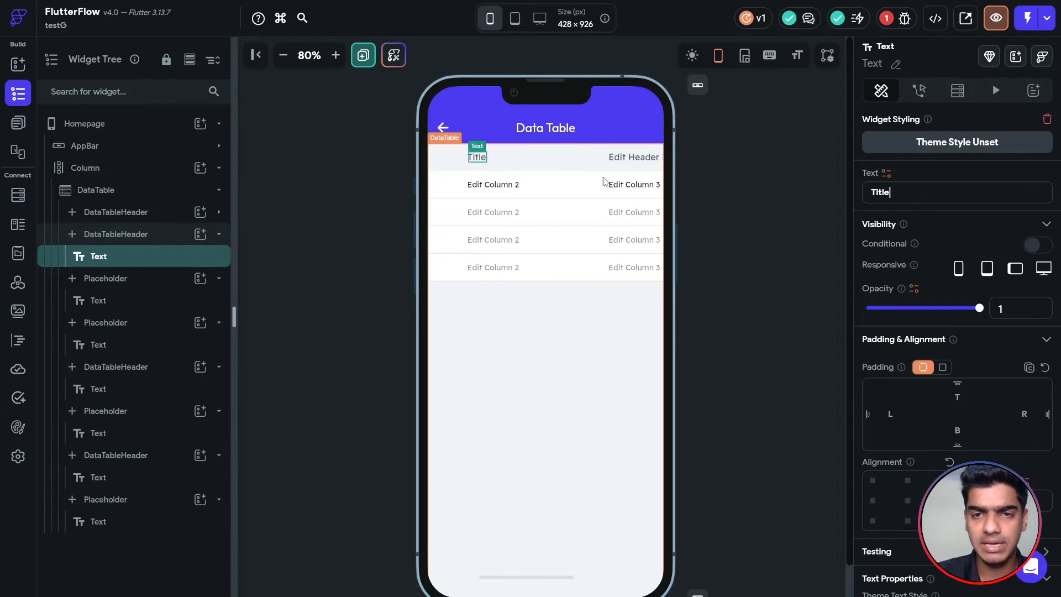
left_click(633, 157)
double_click(999, 198)
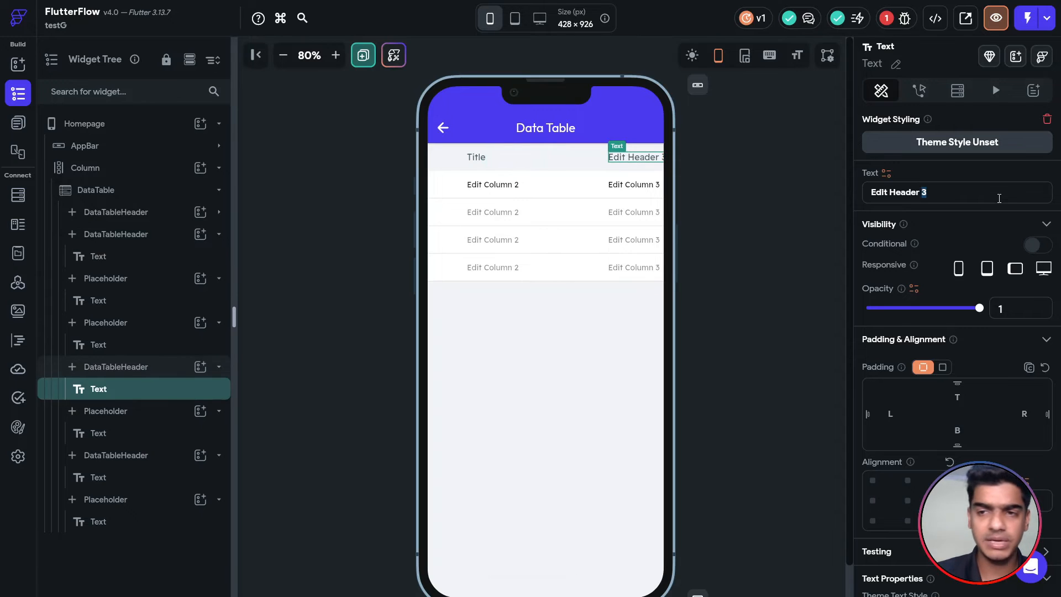
key("ctrl+a")
type("Pric")
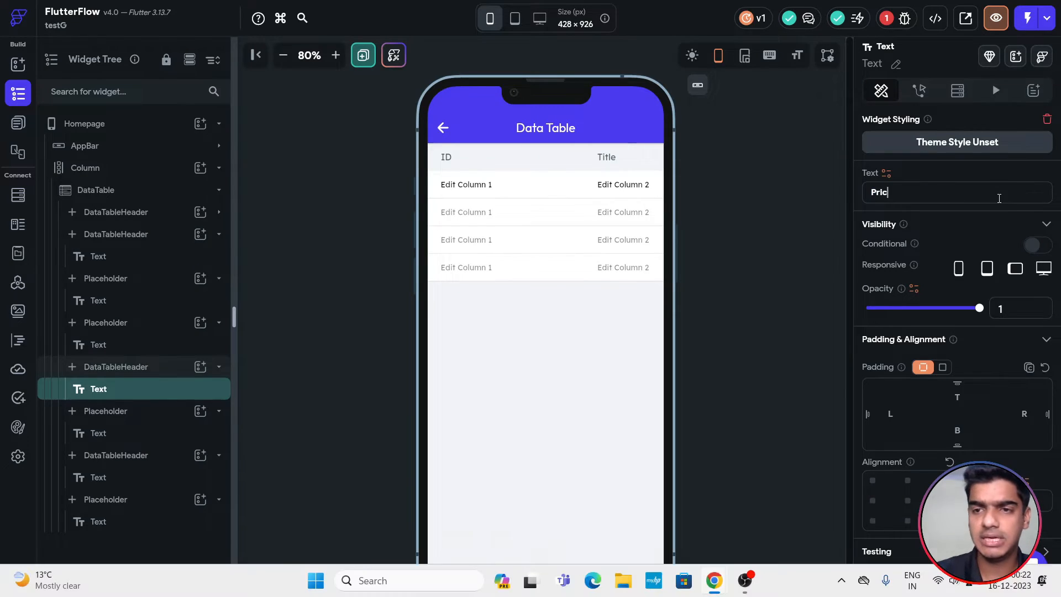
Copy the key "category" from the product JSON and use it as the fourth column header.
key("alt+Tab")
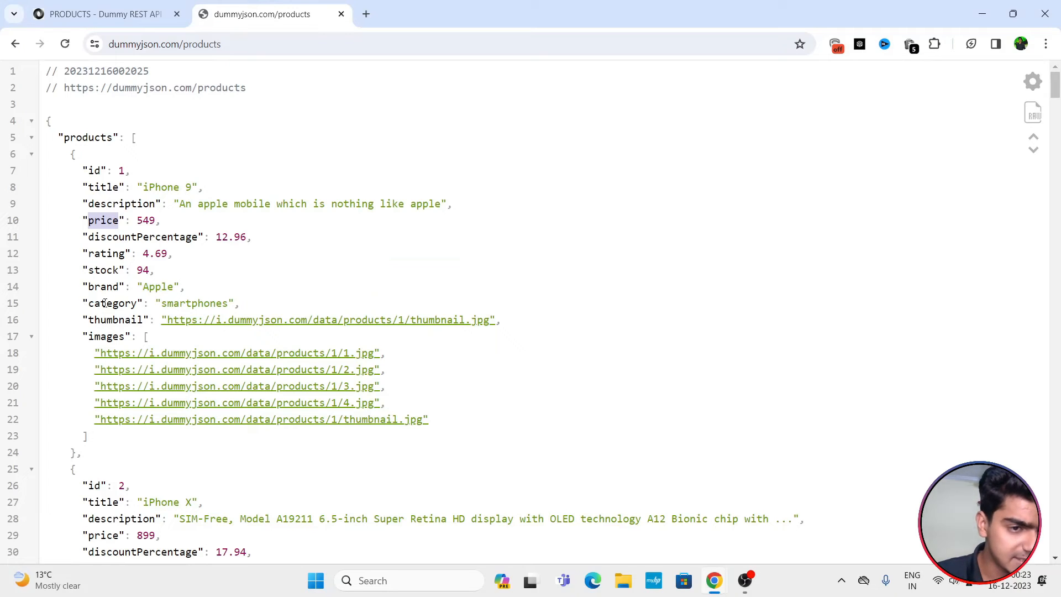
left_click(105, 303)
double_click(105, 304)
key("ctrl+c")
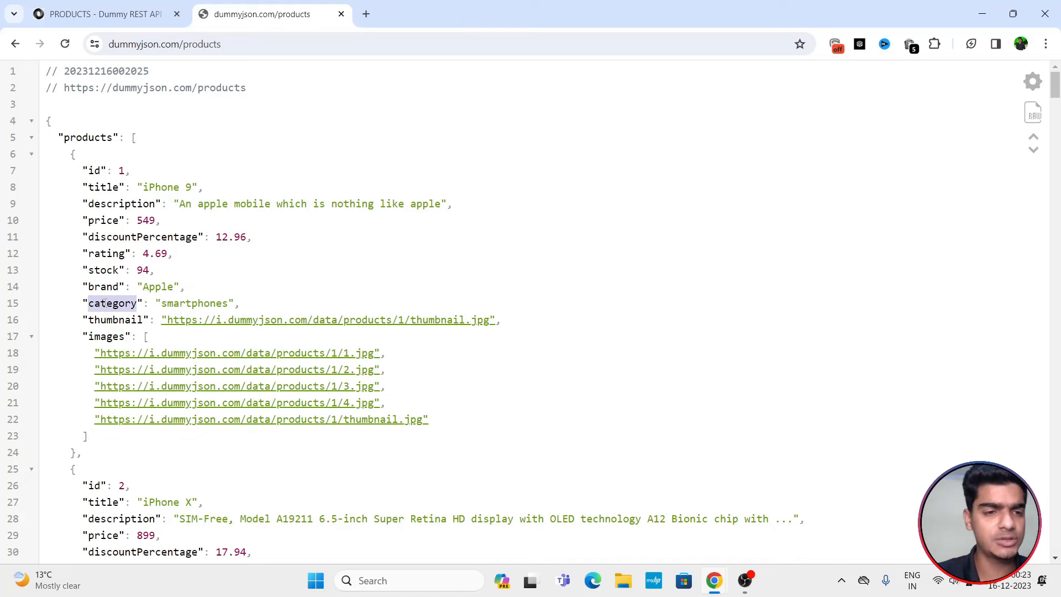
key("alt+Tab")
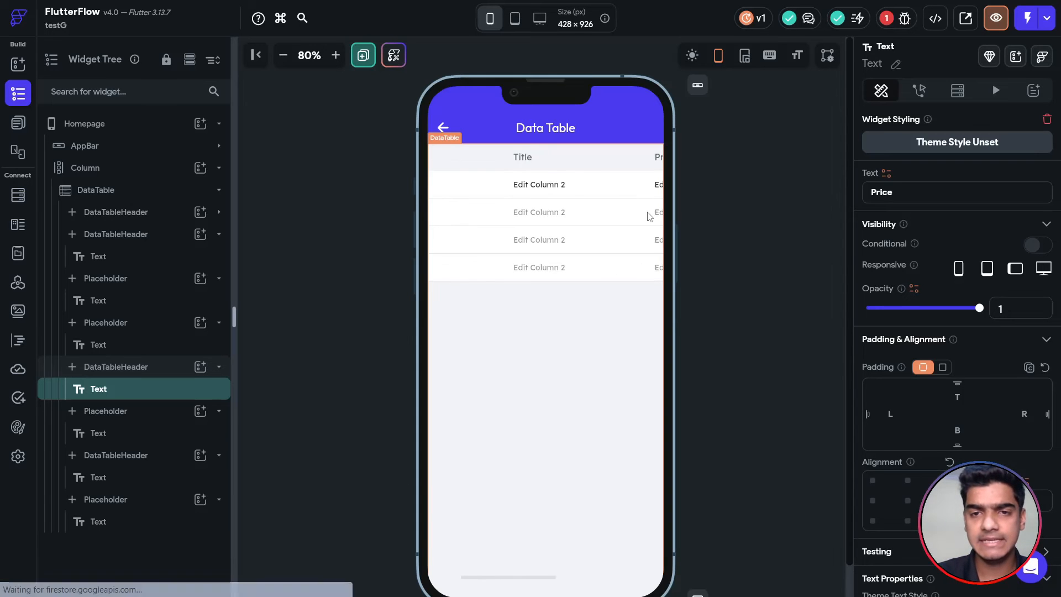
scroll(649, 217, "right", 2)
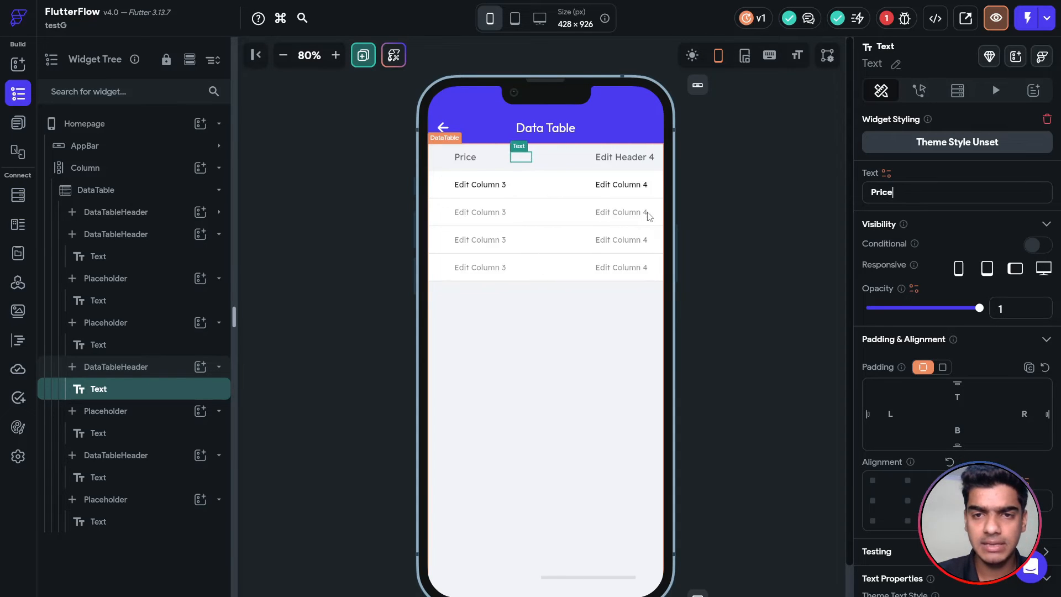
left_click(625, 163)
left_click(919, 193)
key("ctrl+a")
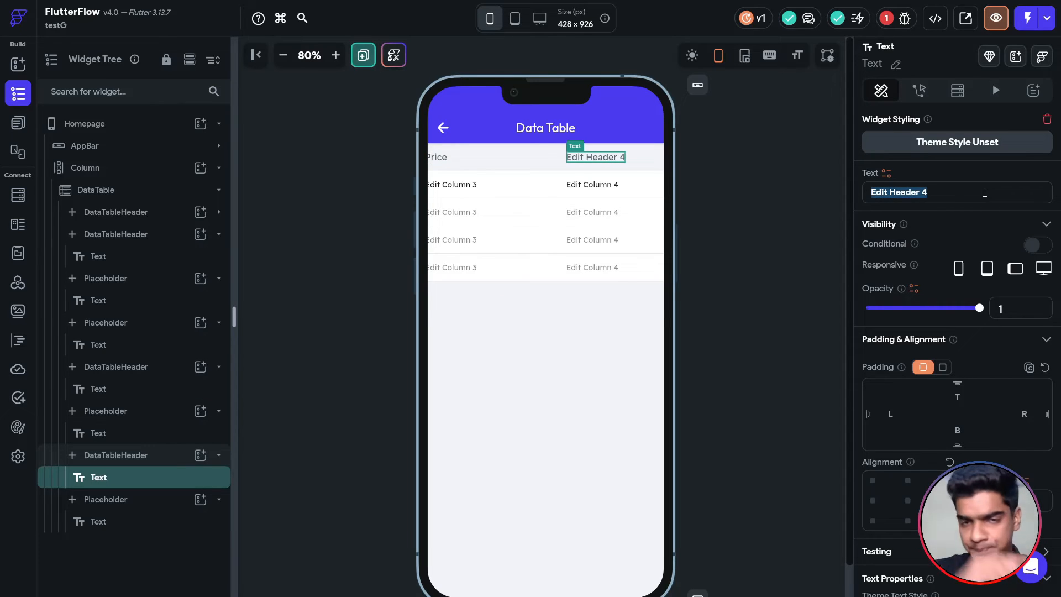
key("ctrl+v")
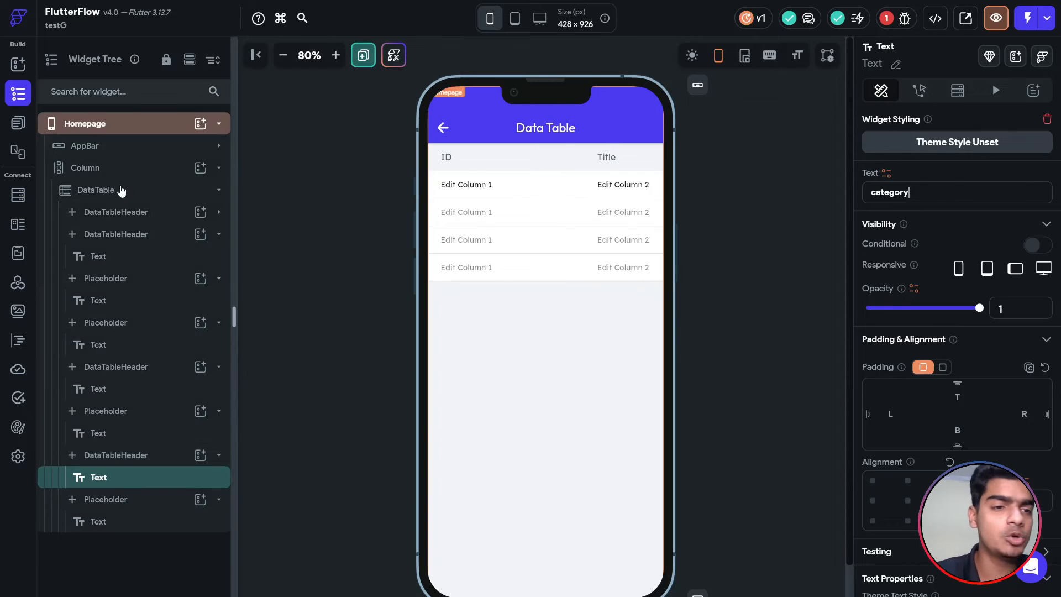
Add a backend query to the DataTable with the type API Call, using the Product API call.
left_click(117, 190)
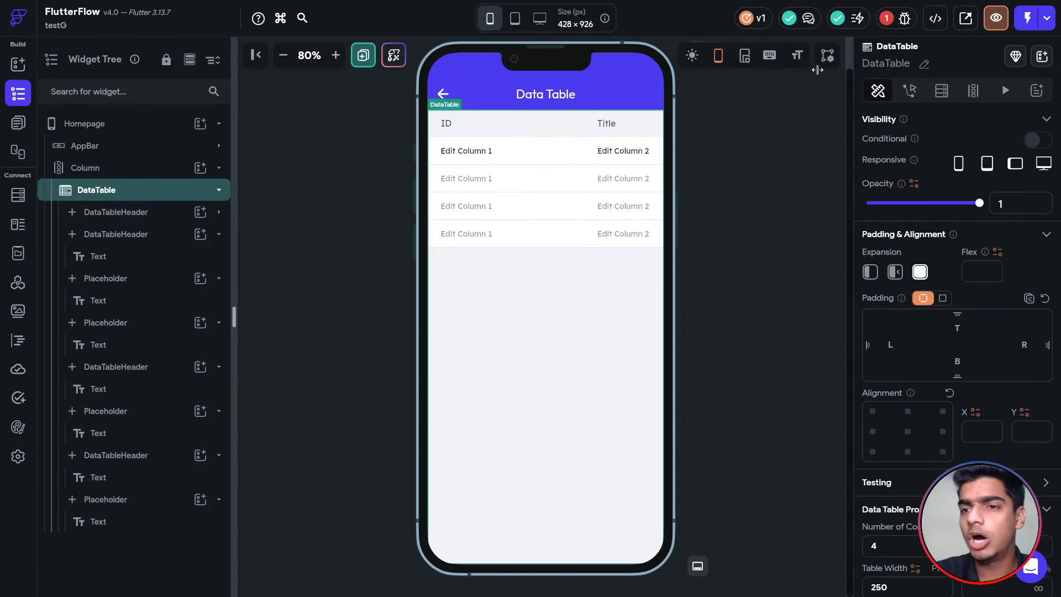
left_click(941, 90)
left_click(925, 129)
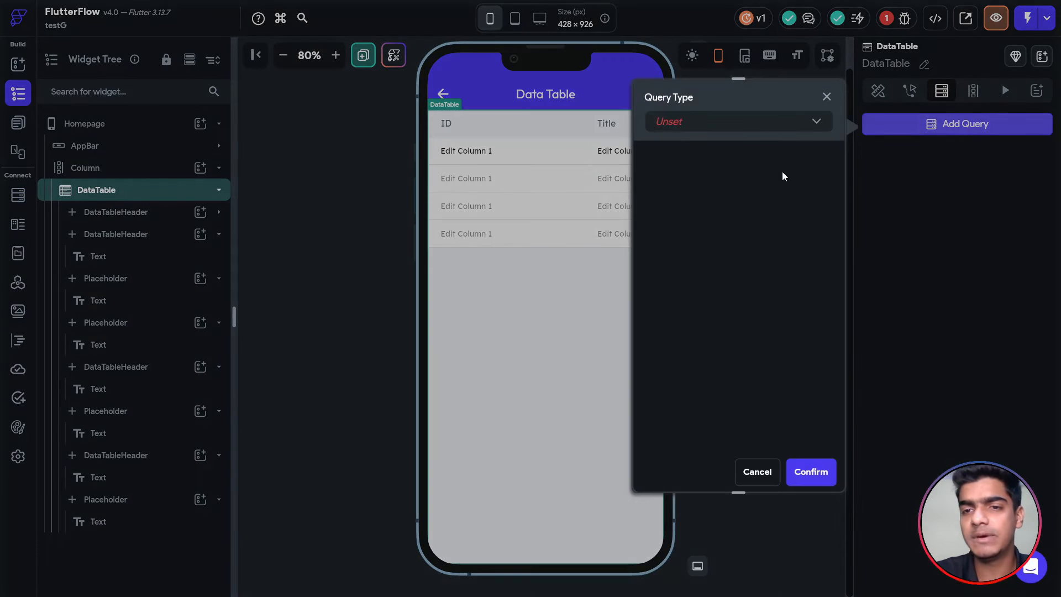
left_click(679, 124)
left_click(712, 192)
left_click(812, 180)
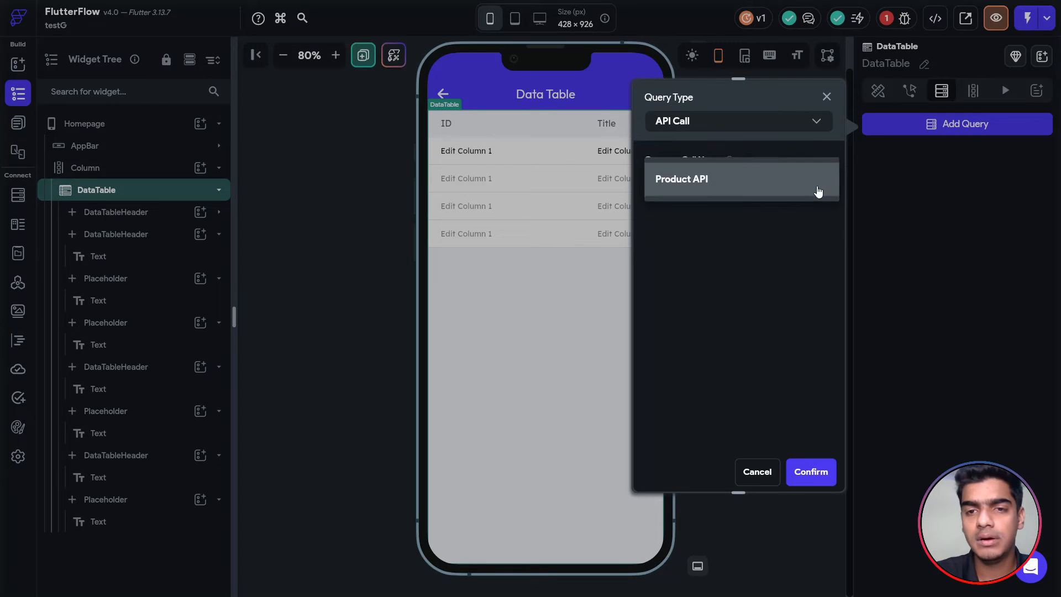
left_click(817, 191)
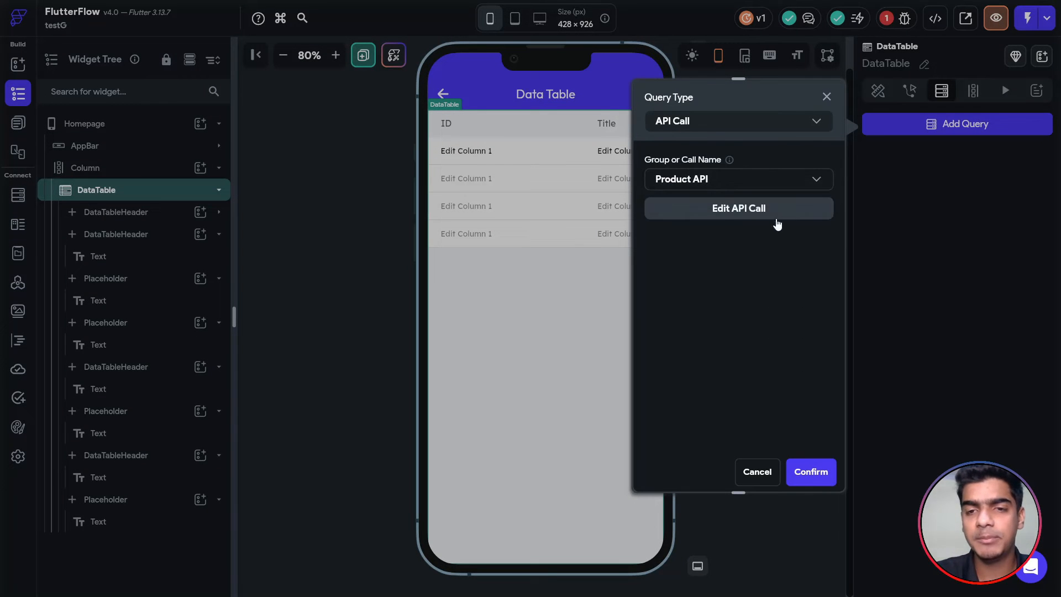
left_click(811, 472)
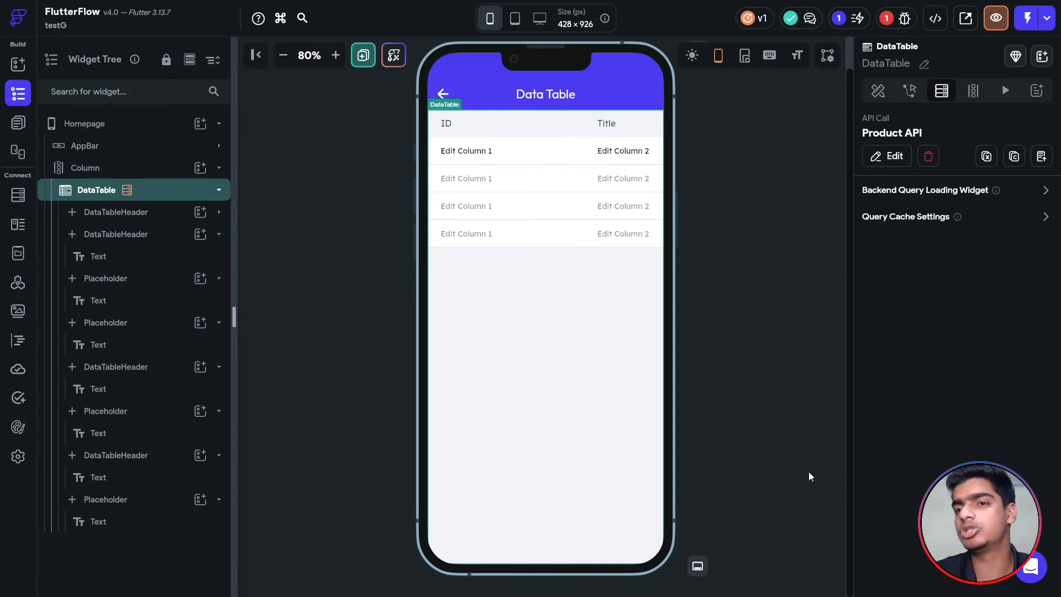
Generate the DataTable's children dynamically from a variable named "Products", using the Products JSON path of the Product API Response, and save.
left_click(972, 91)
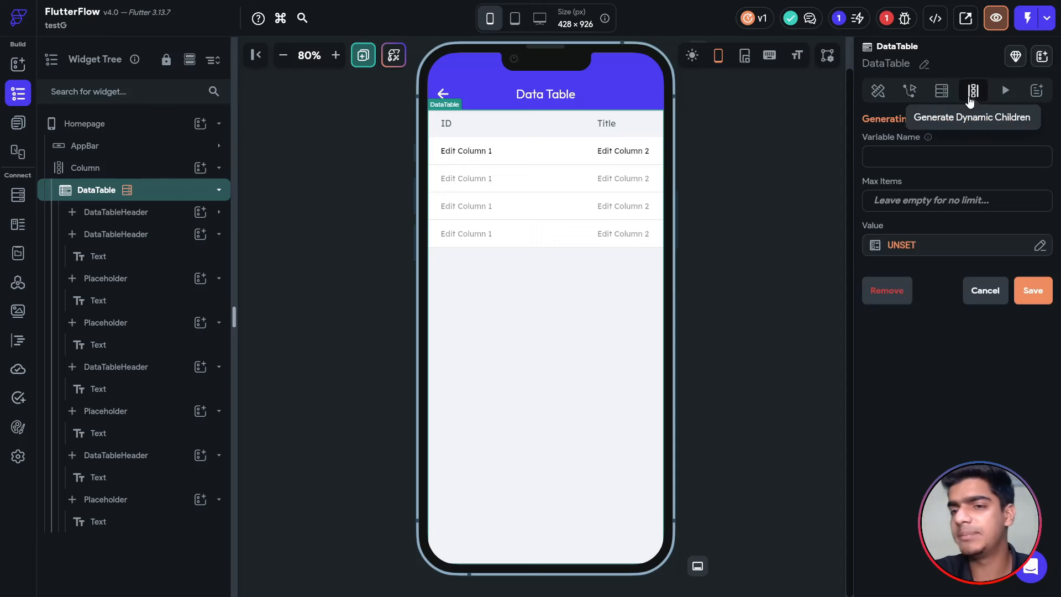
left_click(901, 155)
type("Products")
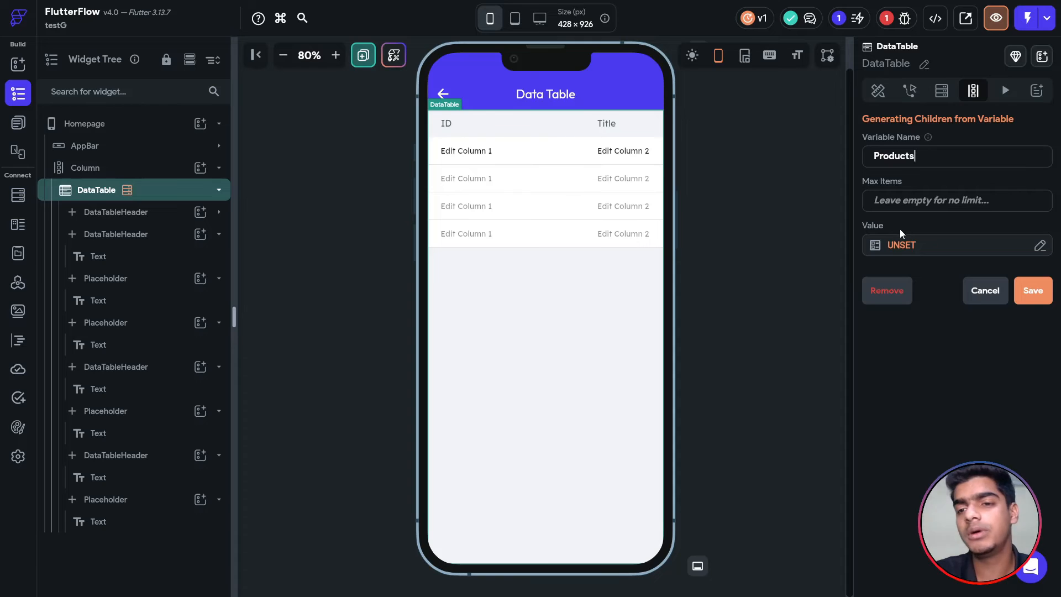
left_click(896, 246)
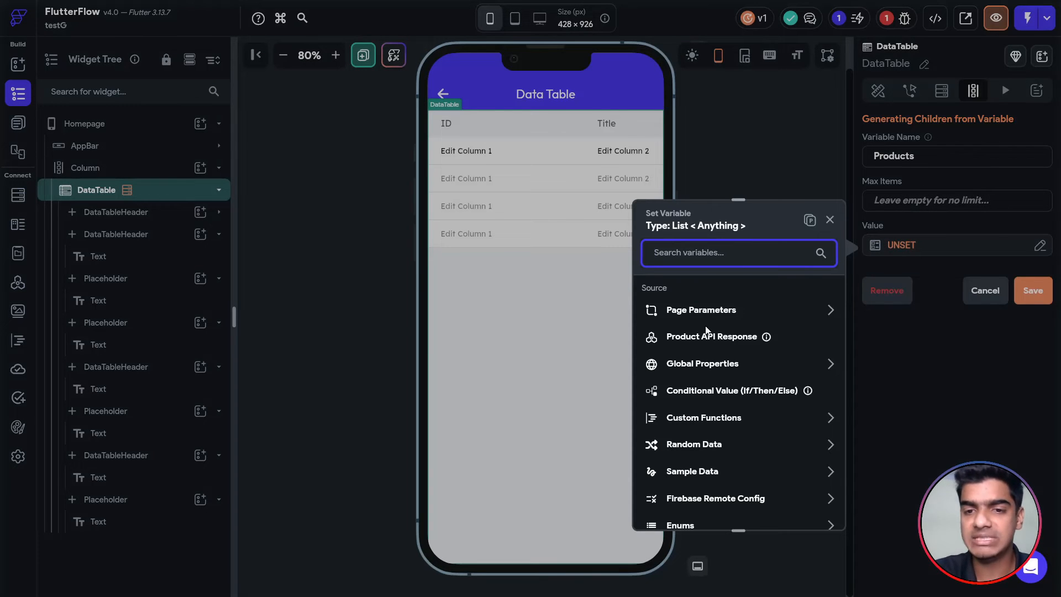
left_click(689, 340)
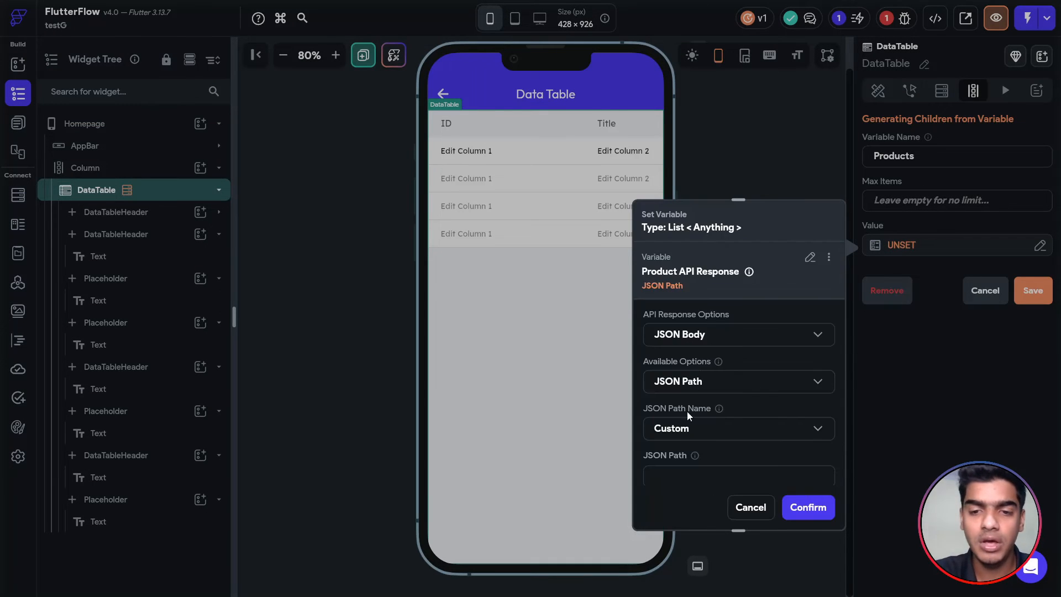
left_click(691, 427)
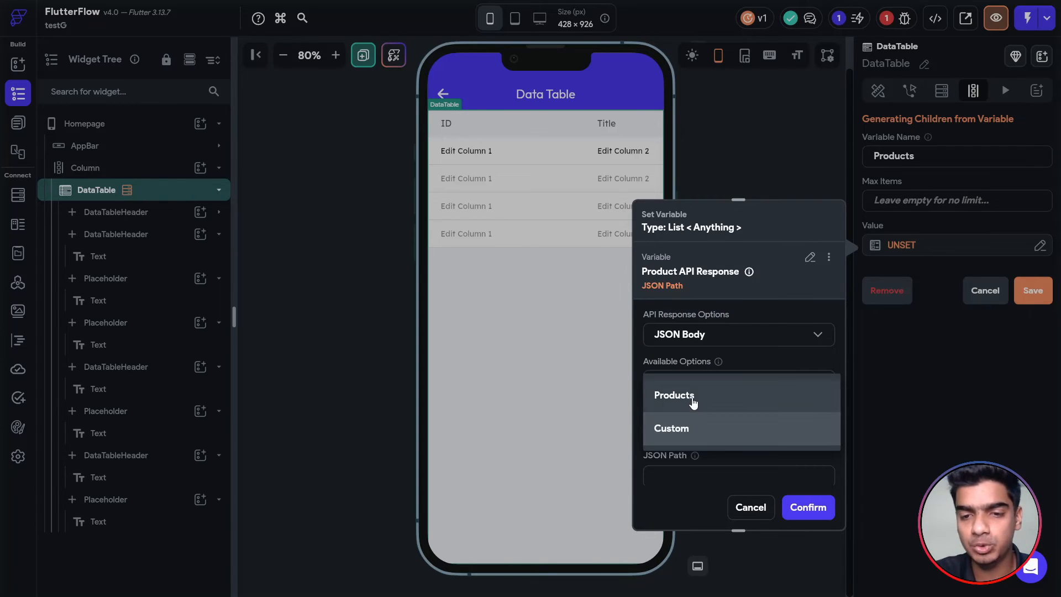
left_click(688, 399)
left_click(807, 510)
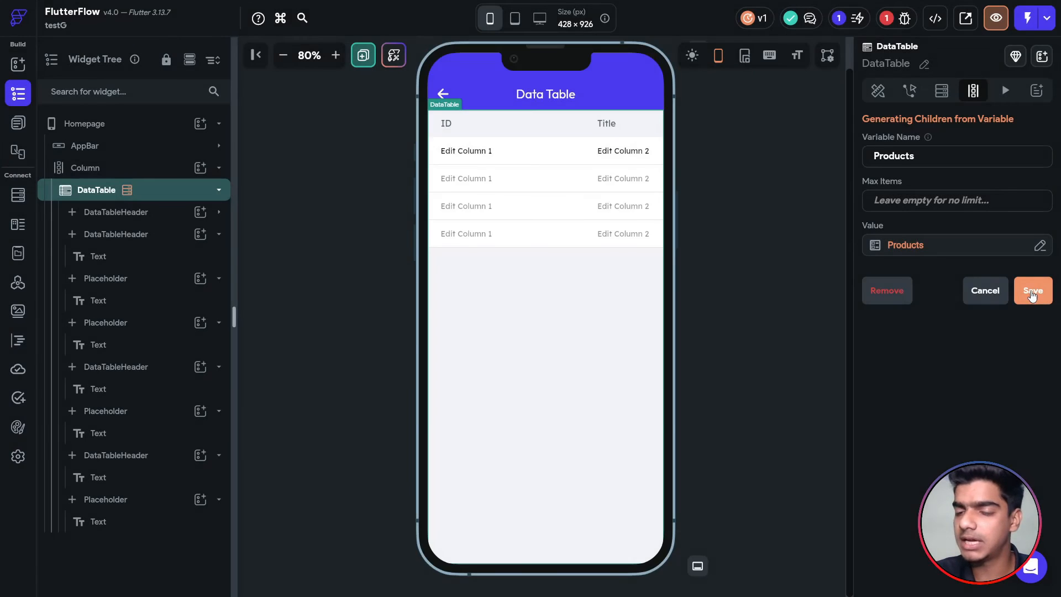
left_click(1030, 295)
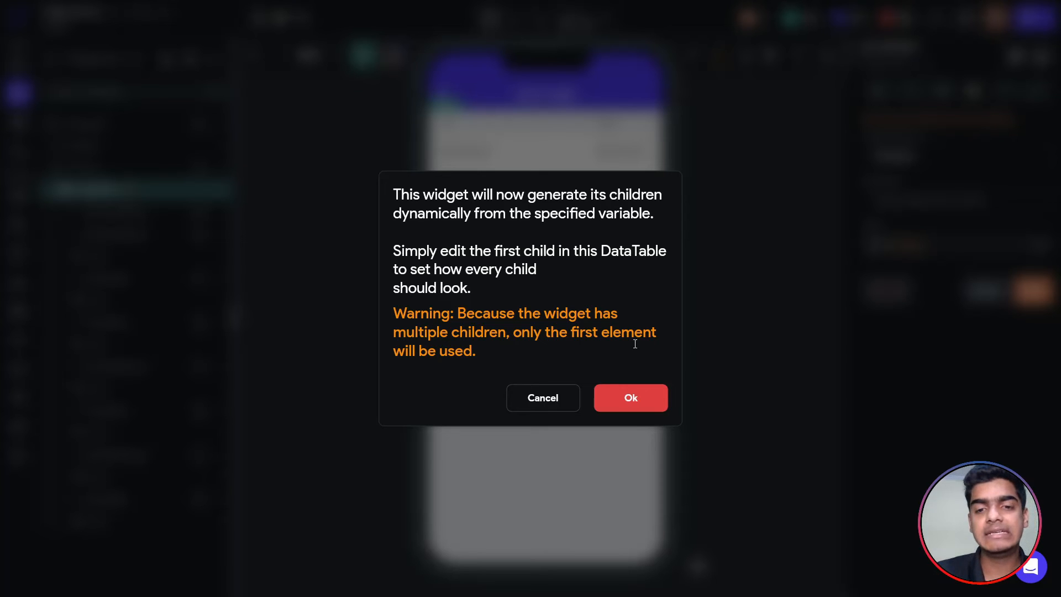
left_click(621, 402)
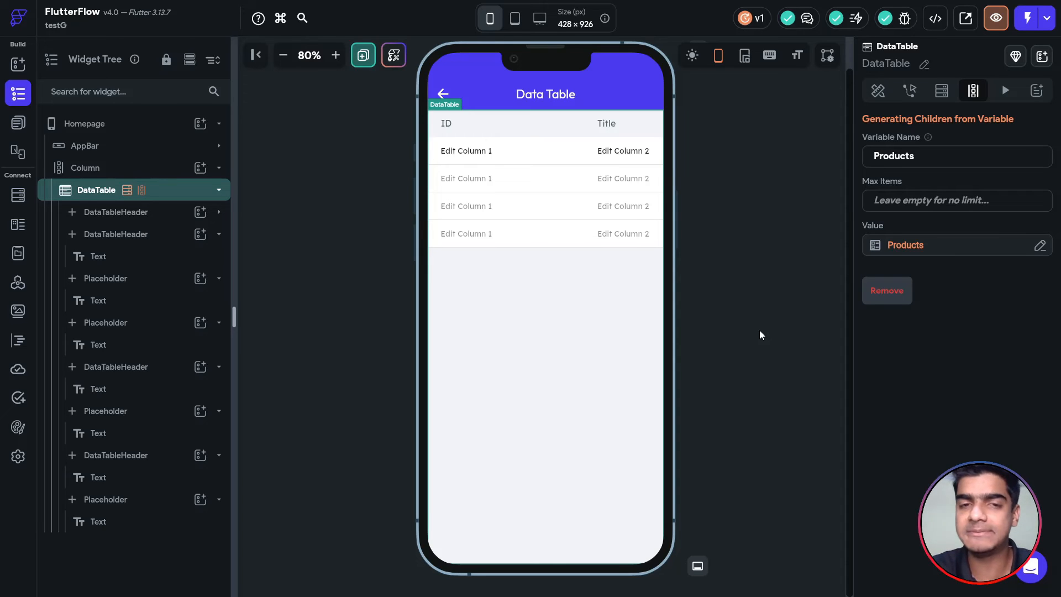
Bind the ID column's cell text to the Products Item variable with the JSON path $.title.
left_click(465, 153)
left_click(885, 201)
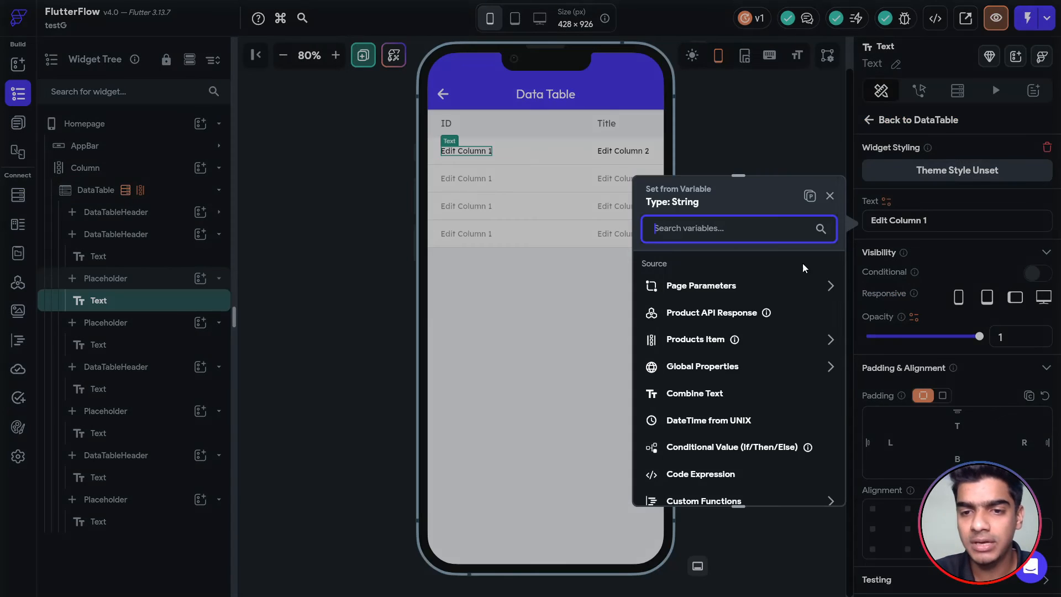
left_click(684, 347)
left_click(737, 296)
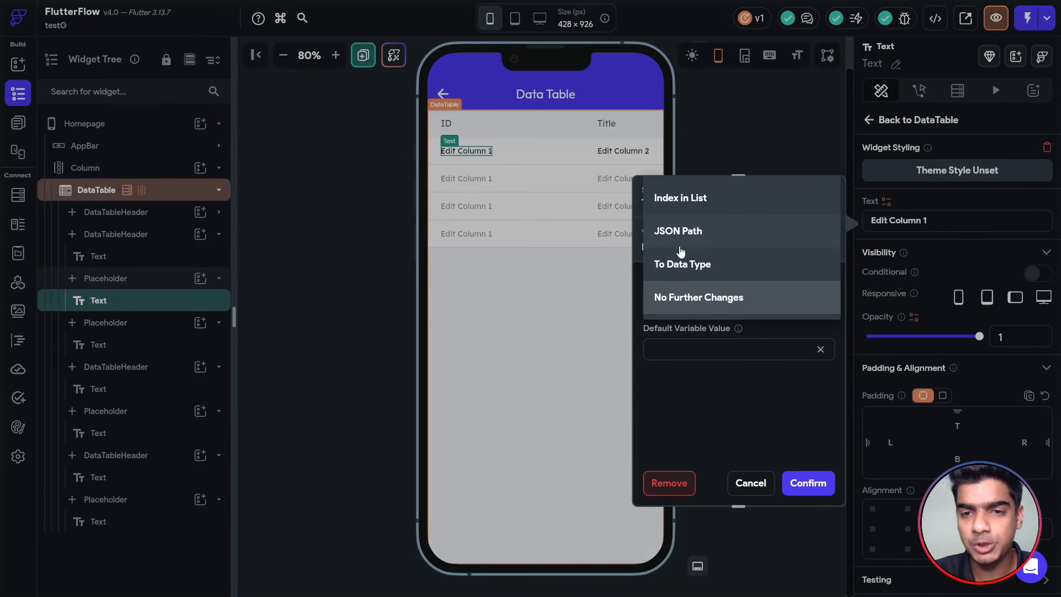
left_click(685, 231)
left_click(688, 357)
type(".title")
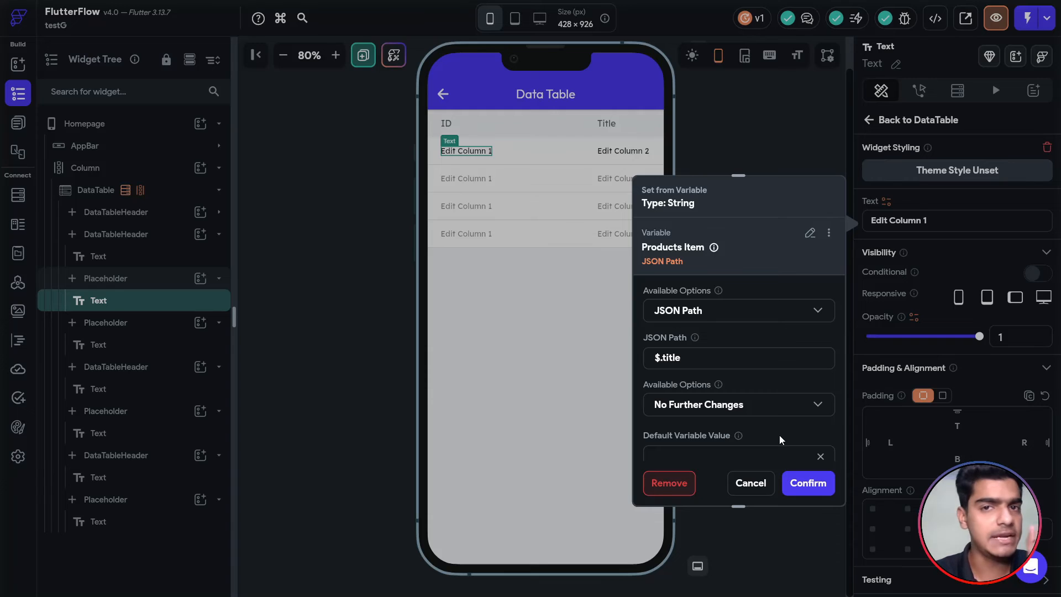
left_click(801, 482)
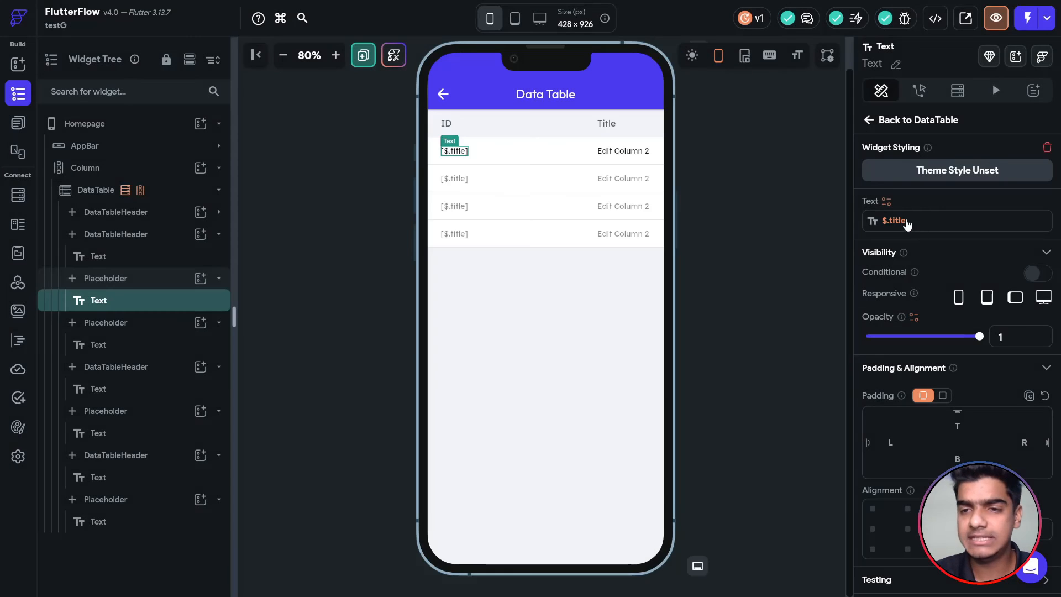
Copy the variable from the ID column's cell and paste it as the text source of the Title column's cell.
left_click(900, 221)
left_click(829, 232)
left_click(769, 257)
left_click(619, 156)
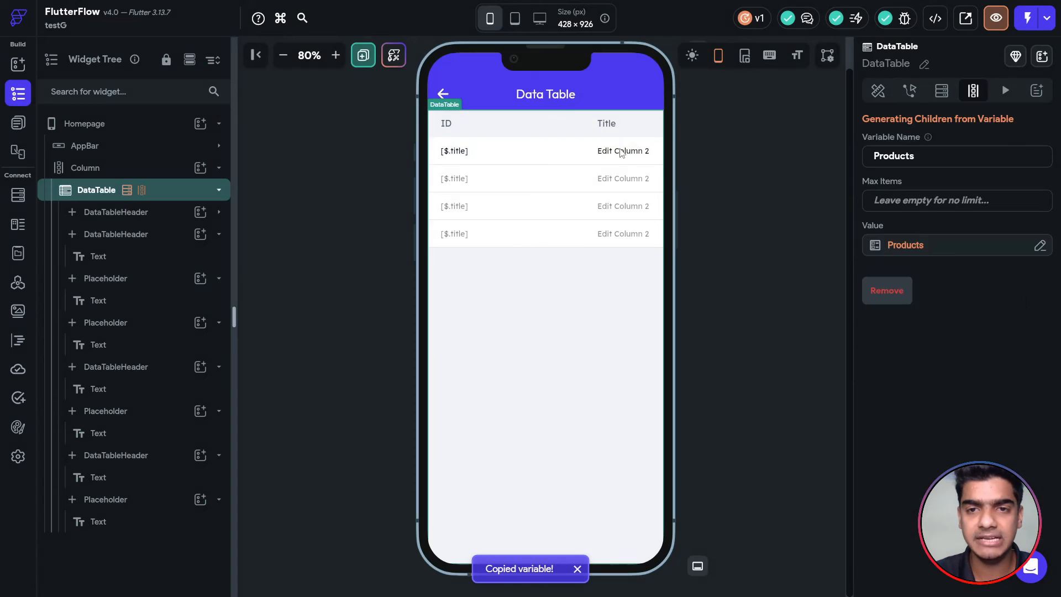
left_click(620, 155)
left_click(885, 202)
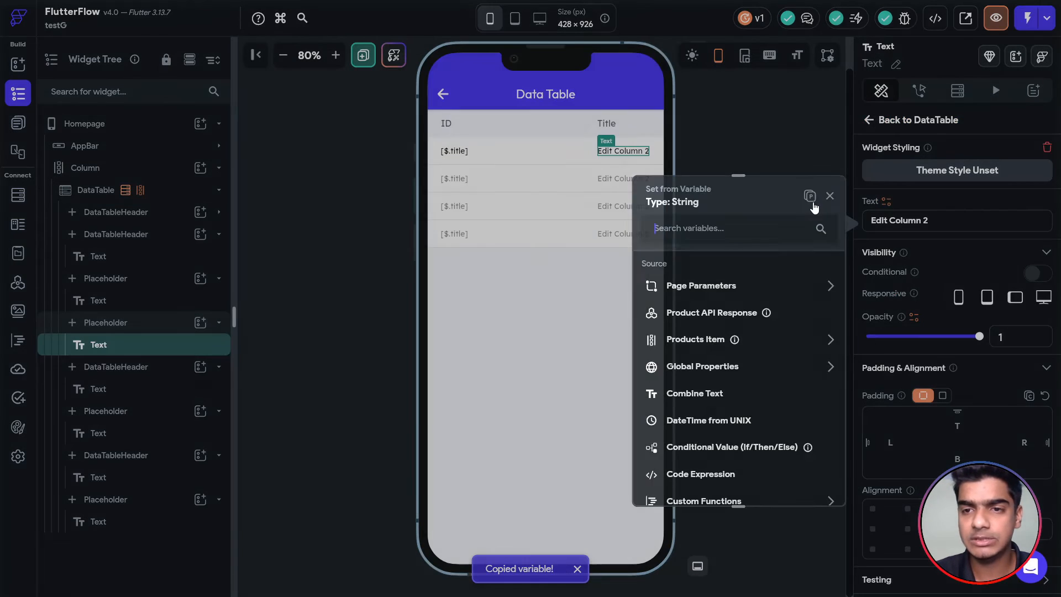
left_click(808, 198)
scroll(725, 354, "down", 1)
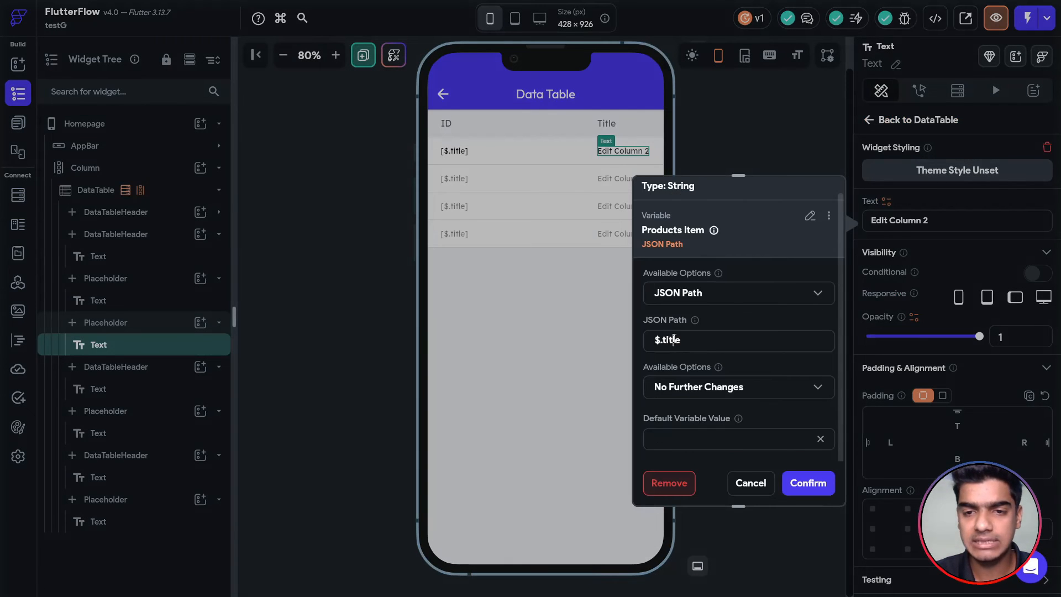
left_click(808, 482)
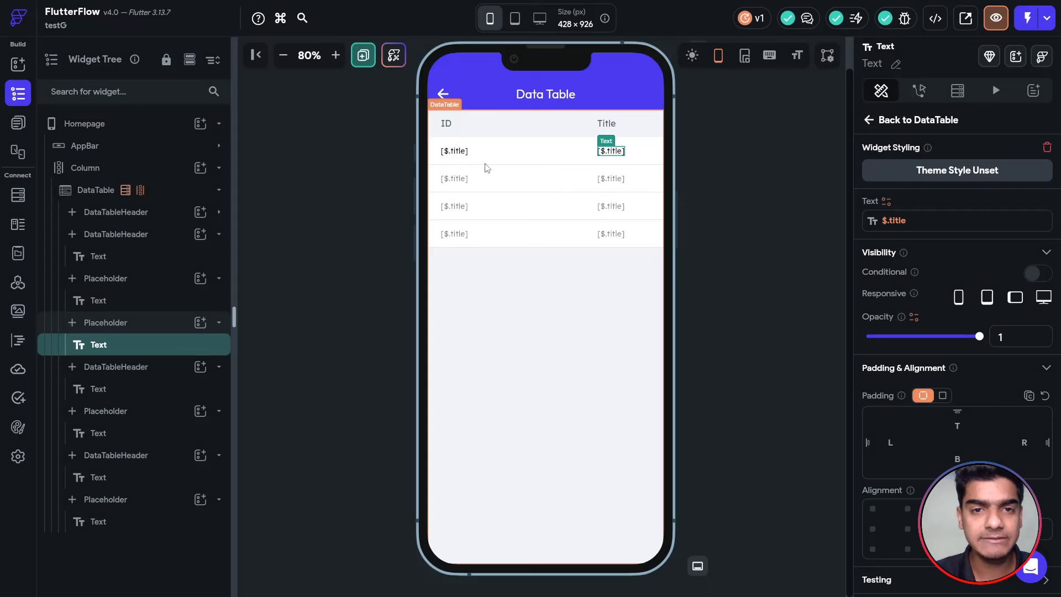
Change the JSON path of the ID column's cell text to $.id.
left_click(452, 151)
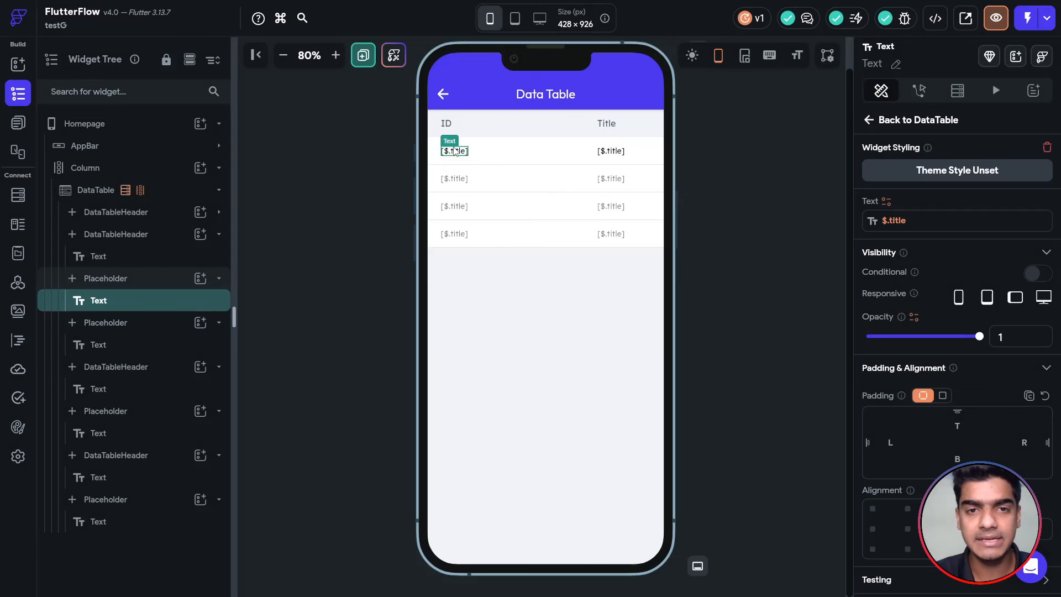
left_click(916, 222)
double_click(668, 336)
key("BackSpace")
type("id")
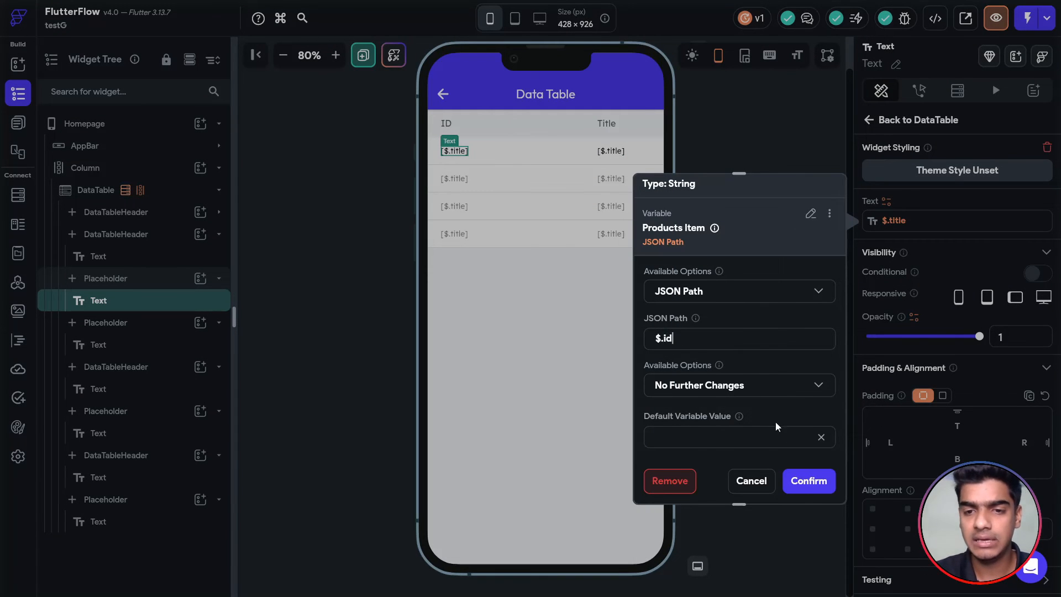
left_click(808, 481)
Paste the copied variable into the Price column's cell text and set its JSON path to $.price.
scroll(582, 202, "right", 5)
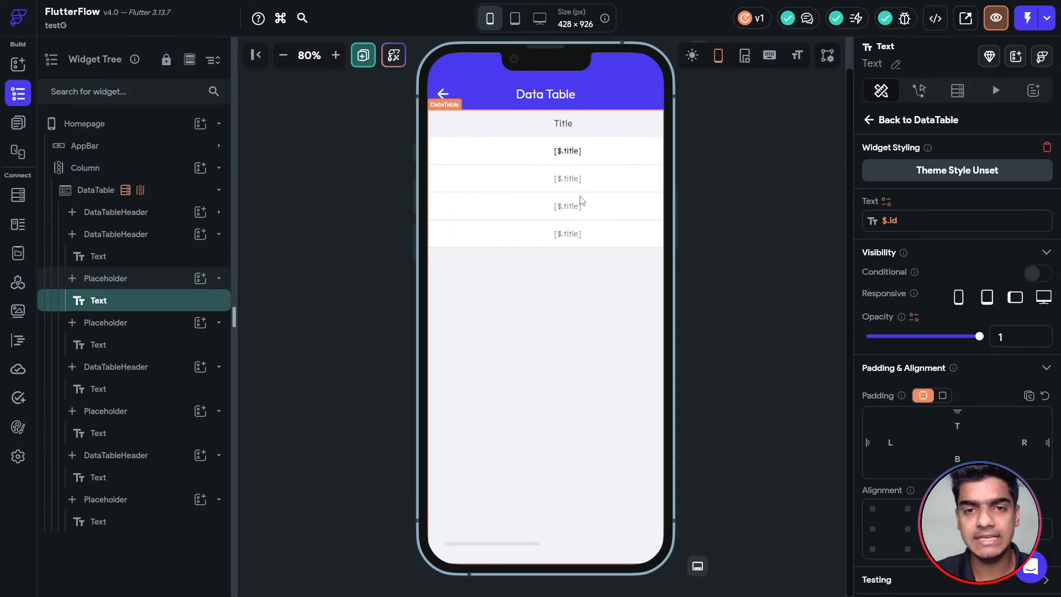
scroll(580, 200, "right", 3)
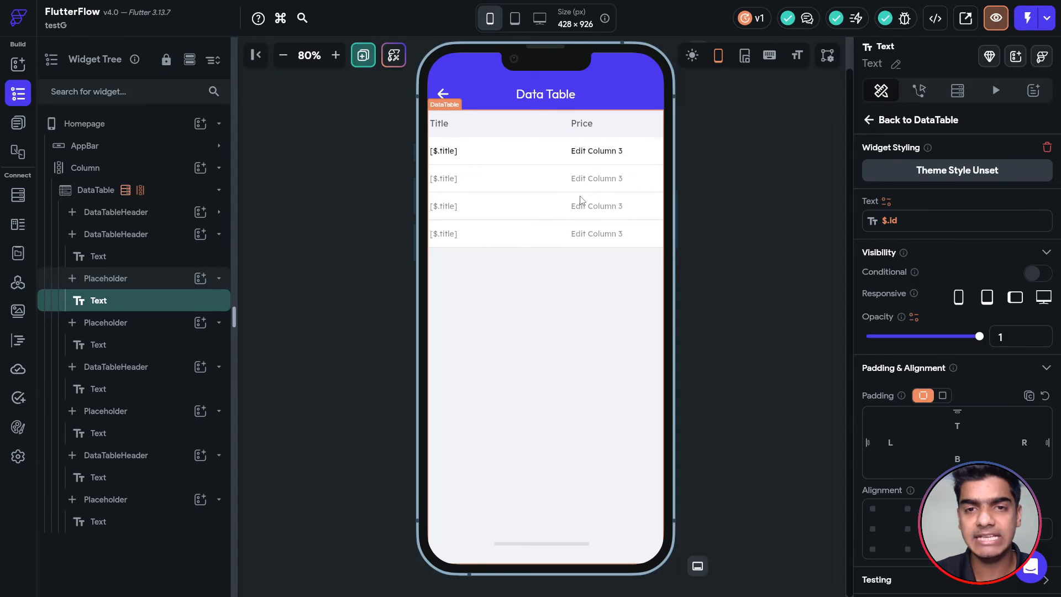
left_click(596, 156)
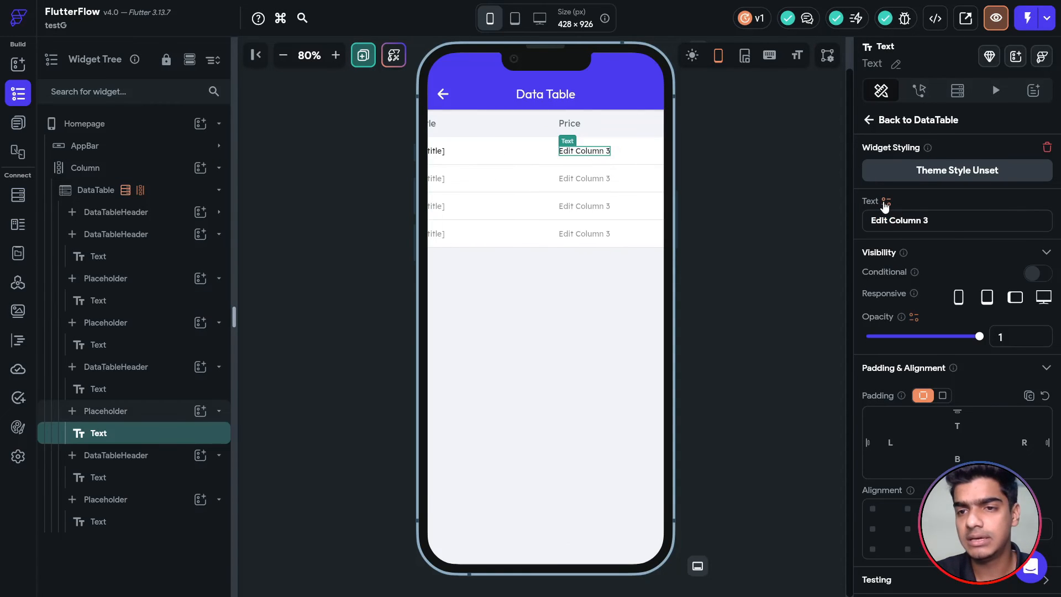
left_click(886, 201)
left_click(810, 196)
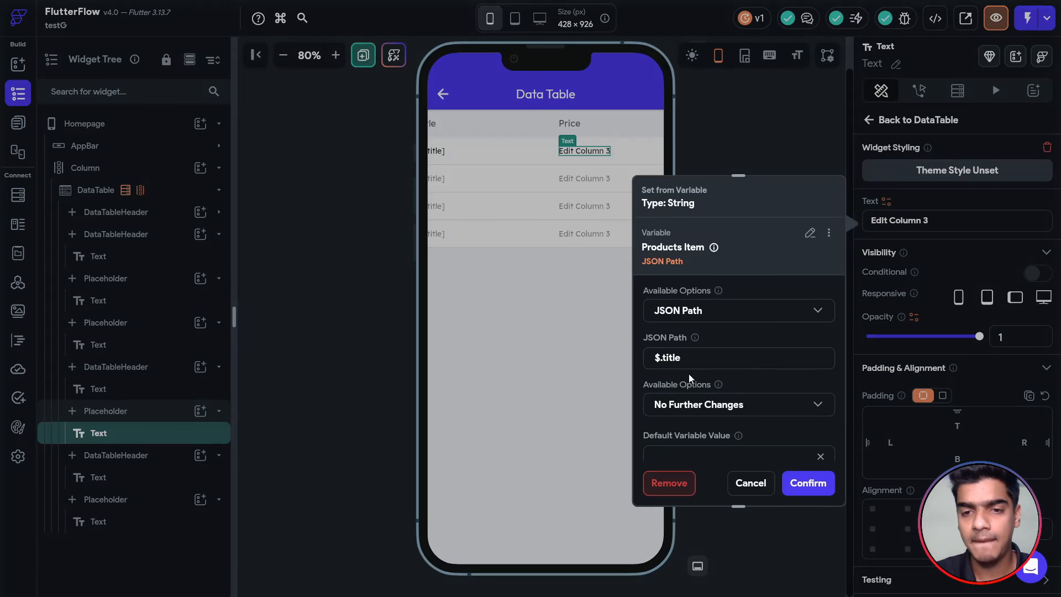
double_click(673, 358)
type("price")
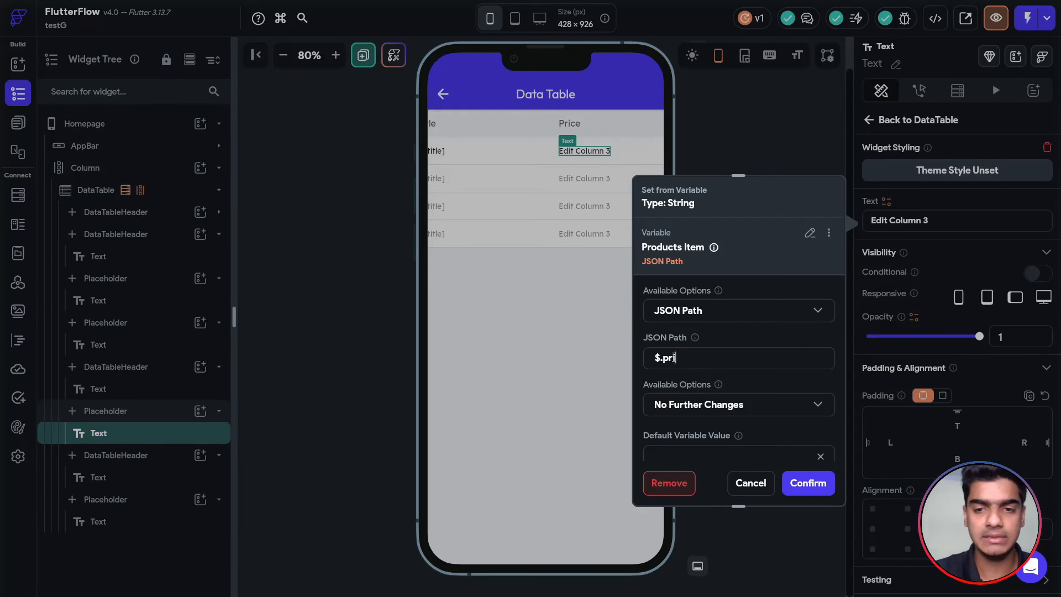
left_click(816, 475)
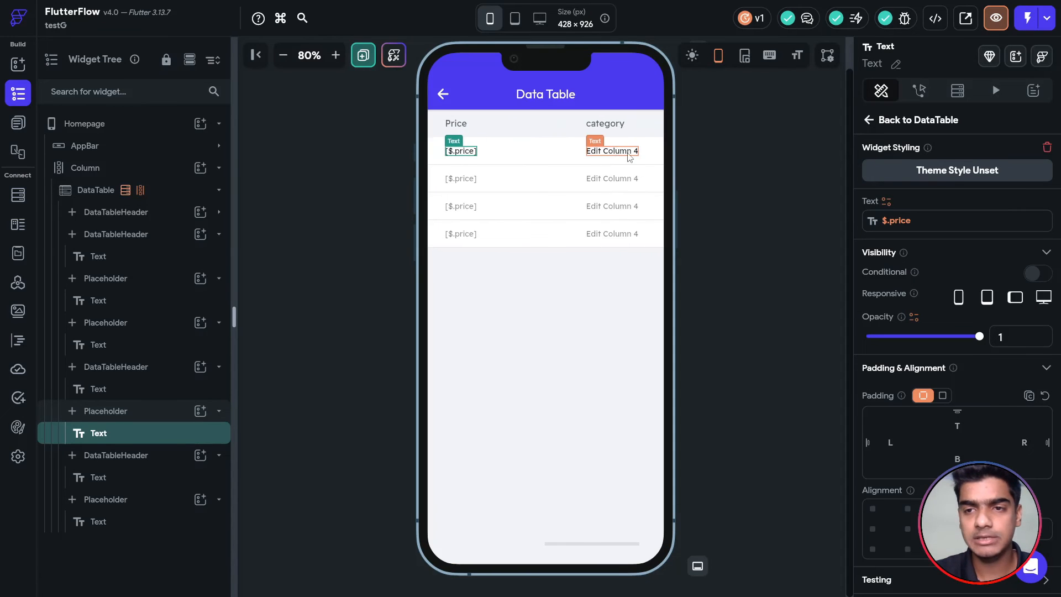
Paste the copied variable into the category column's cell text, set its JSON path to $.category, and check the key against the product JSON.
left_click(617, 153)
left_click(886, 201)
left_click(809, 197)
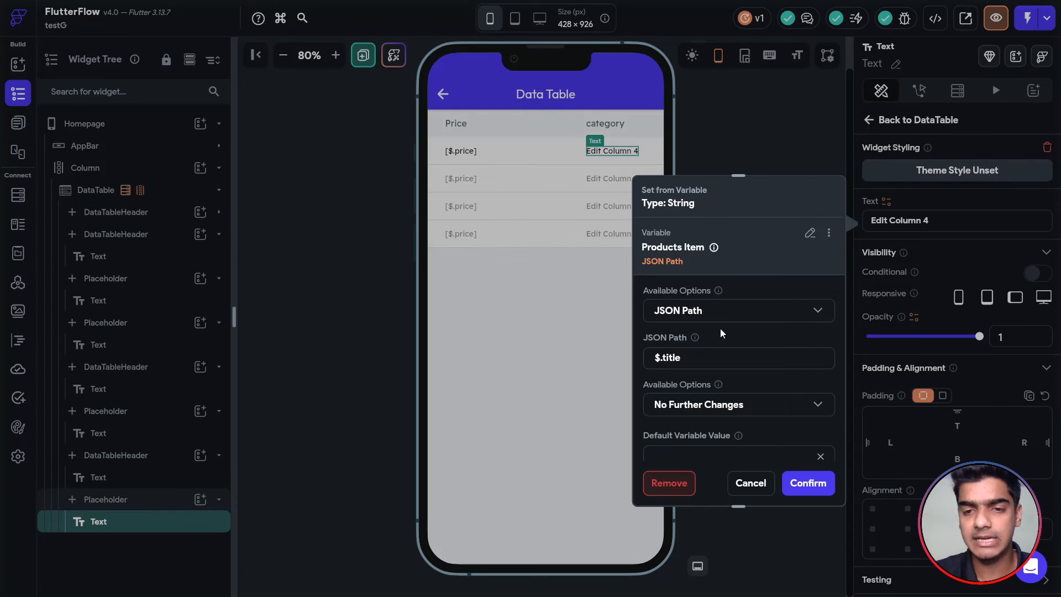
left_click_drag(663, 357, 684, 355)
key("super+v")
left_click(744, 206)
left_click(796, 484)
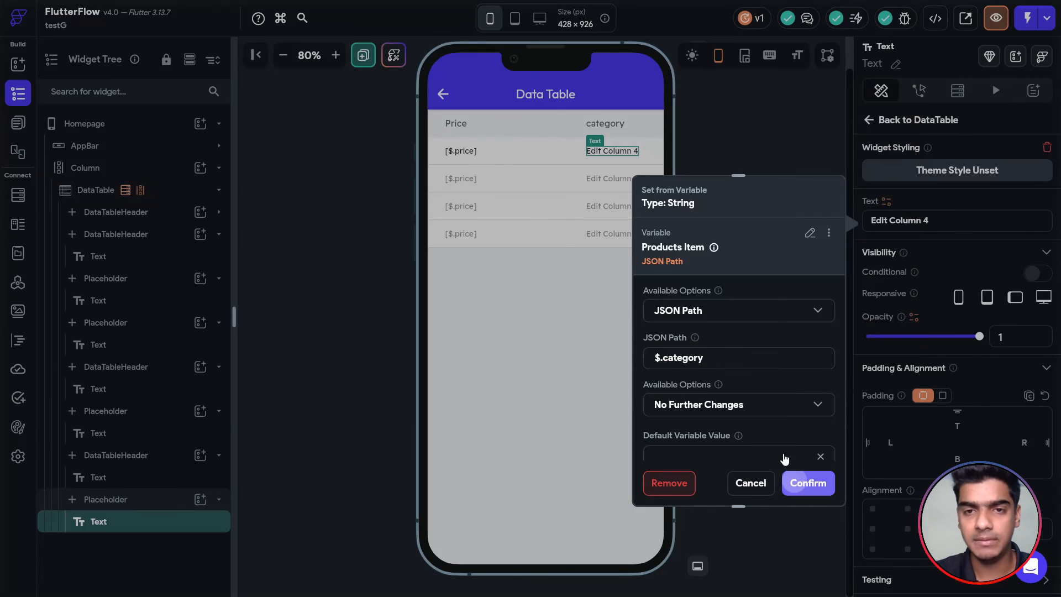
key("alt+Tab")
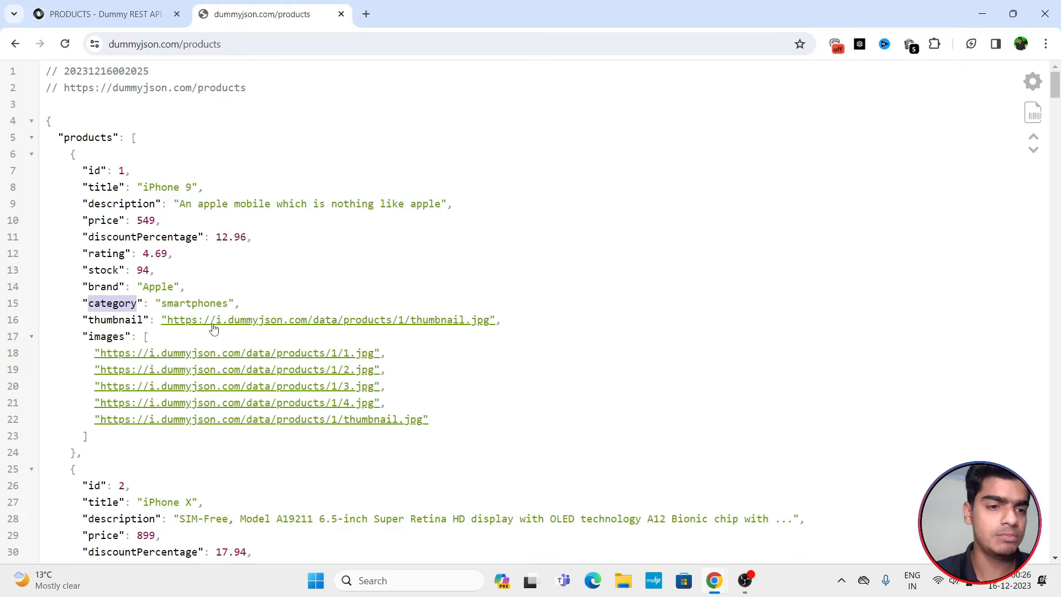
key("alt+Tab")
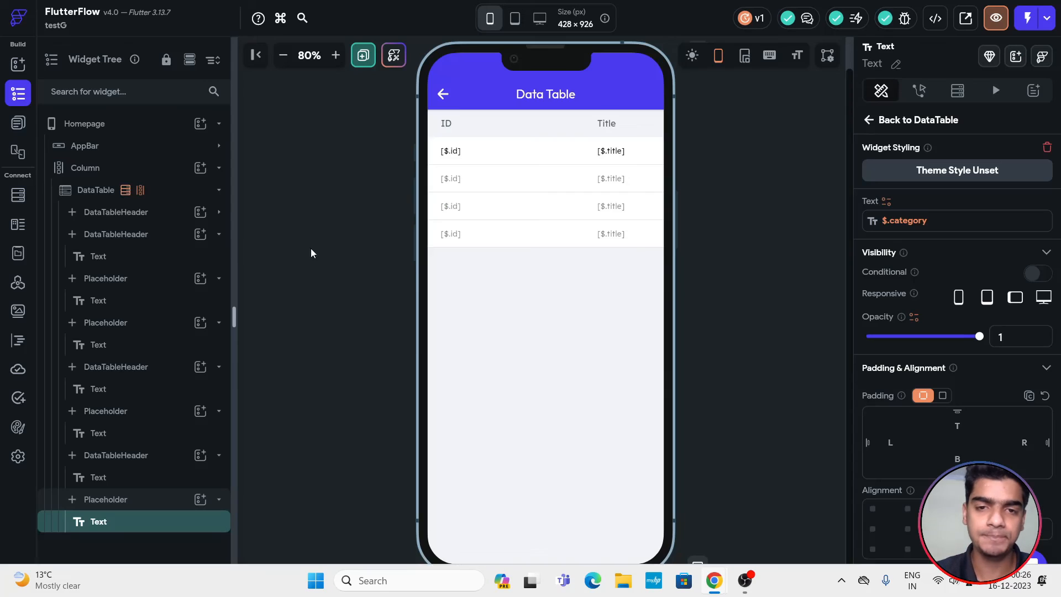
left_click(738, 267)
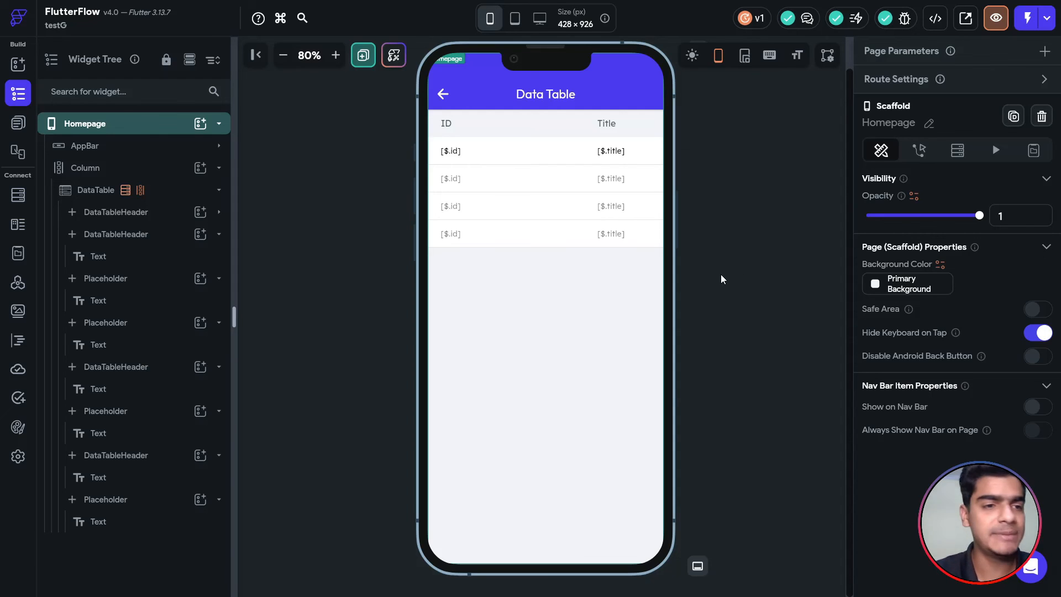
Set the DataTable's table width to 200%.
left_click(97, 192)
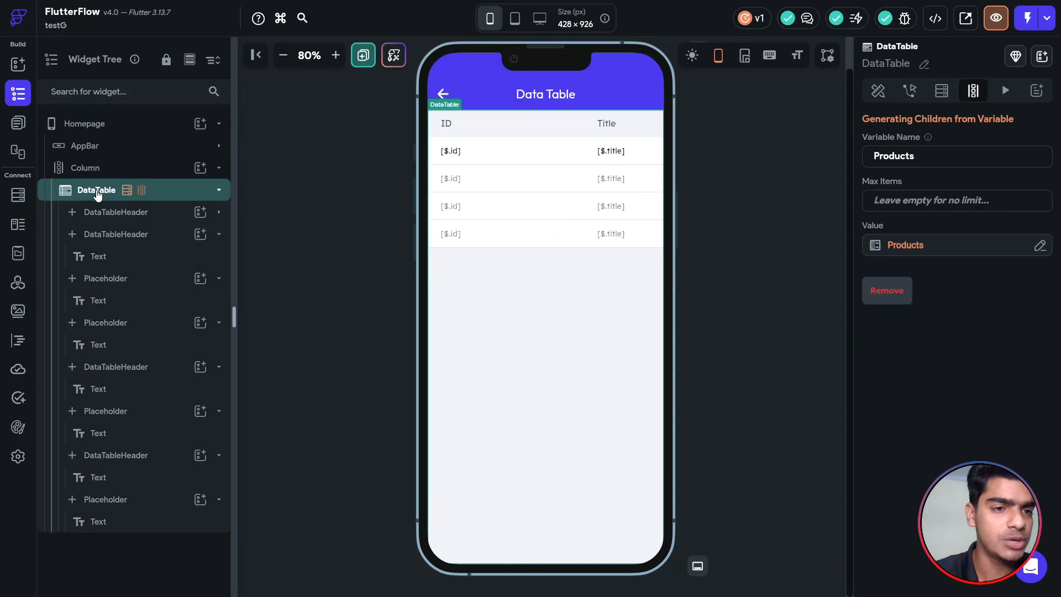
left_click(877, 91)
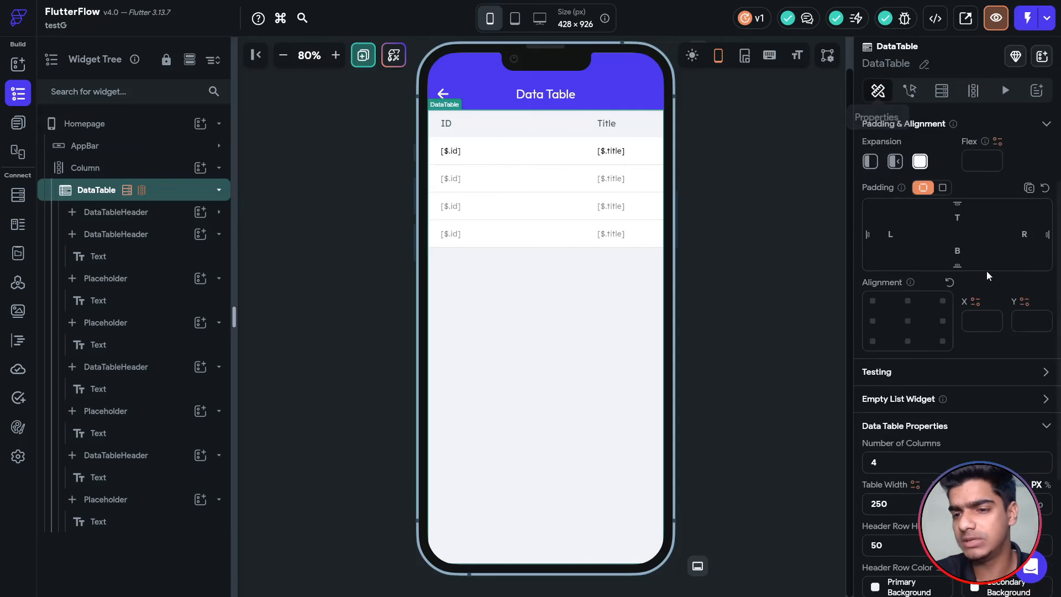
scroll(989, 275, "down", 3)
left_click(898, 340)
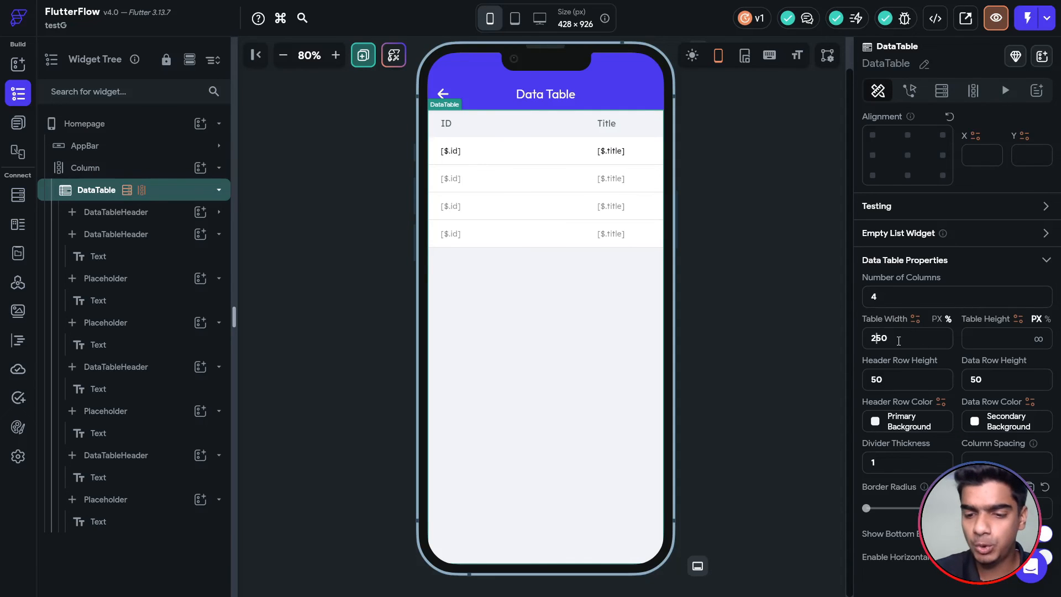
key("BackSpace")
key("BackSpace")
type("00")
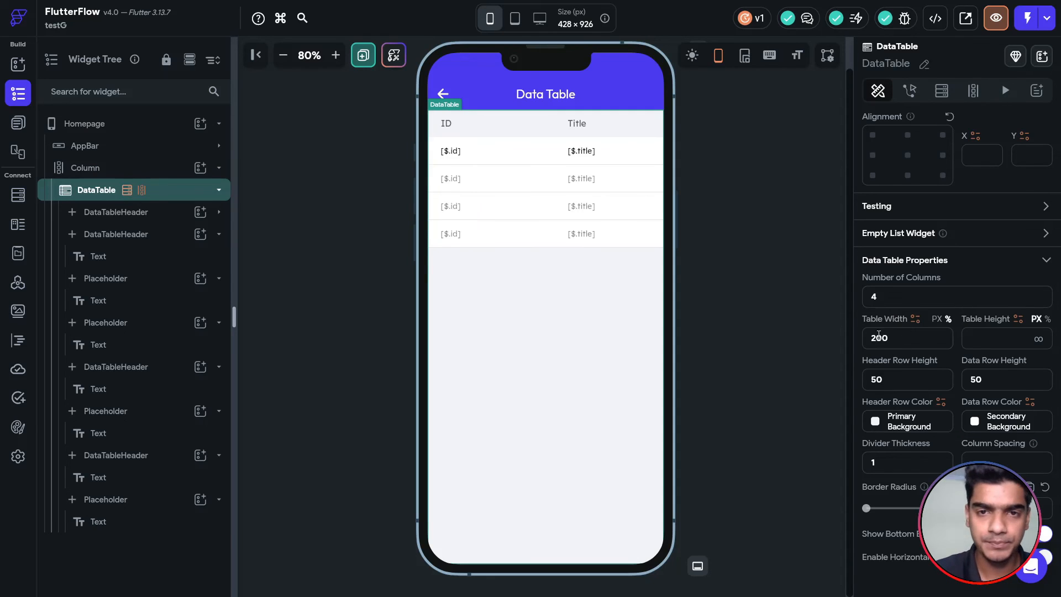
left_click(742, 284)
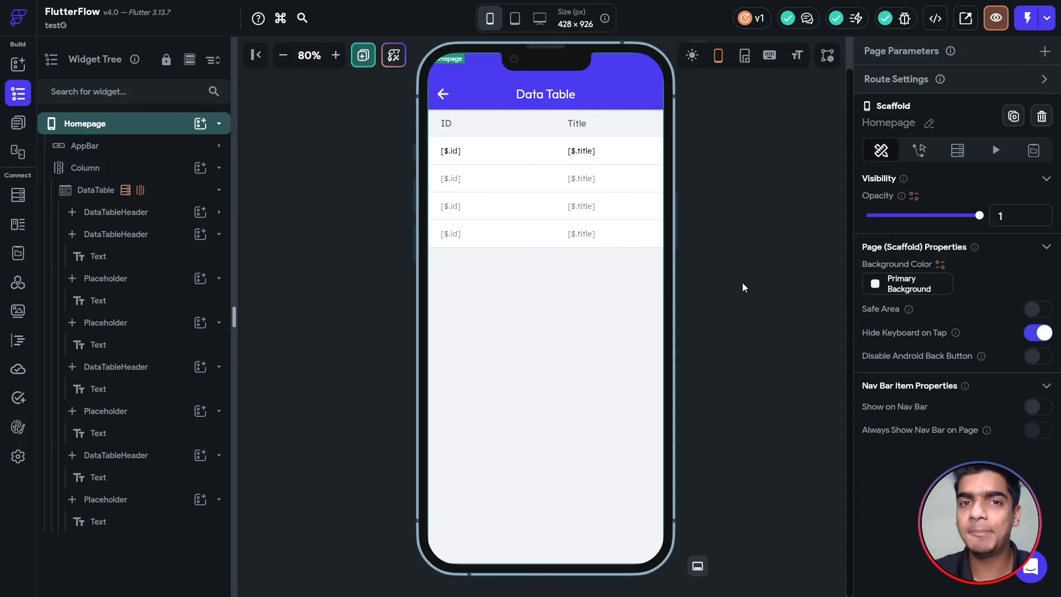
Run the app in Test mode, check the product rows and all four columns of the data table, and return to the builder.
left_click(1027, 19)
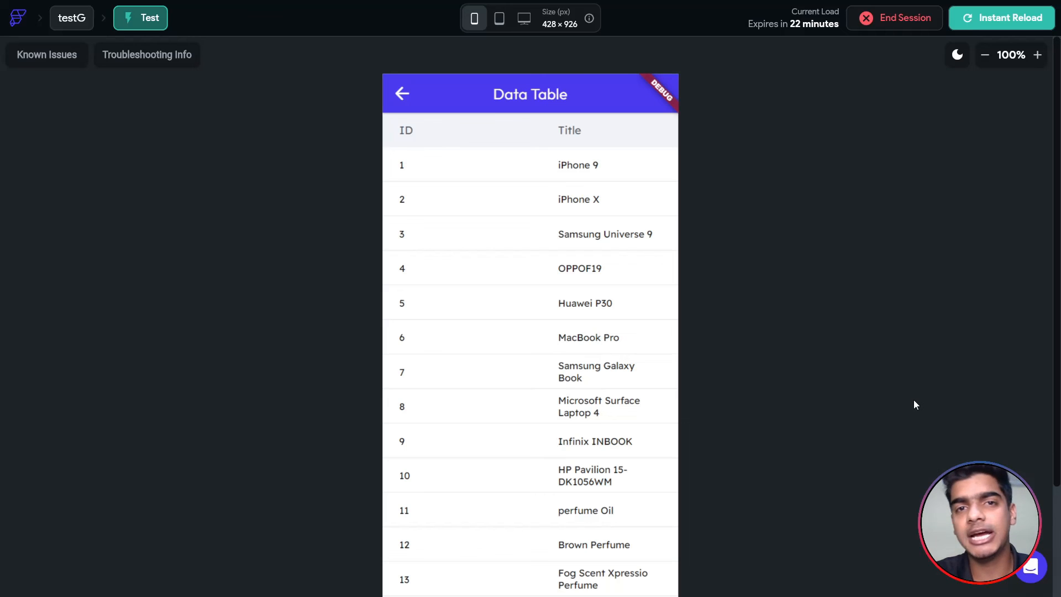
scroll(655, 330, "down", 2)
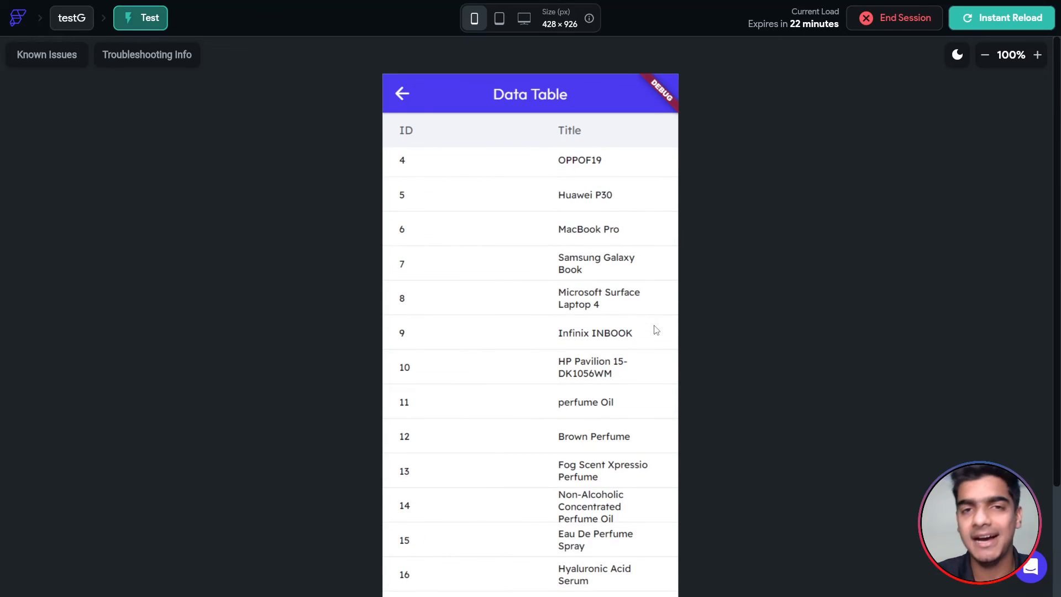
scroll(656, 330, "down", 1)
scroll(655, 330, "up", 3)
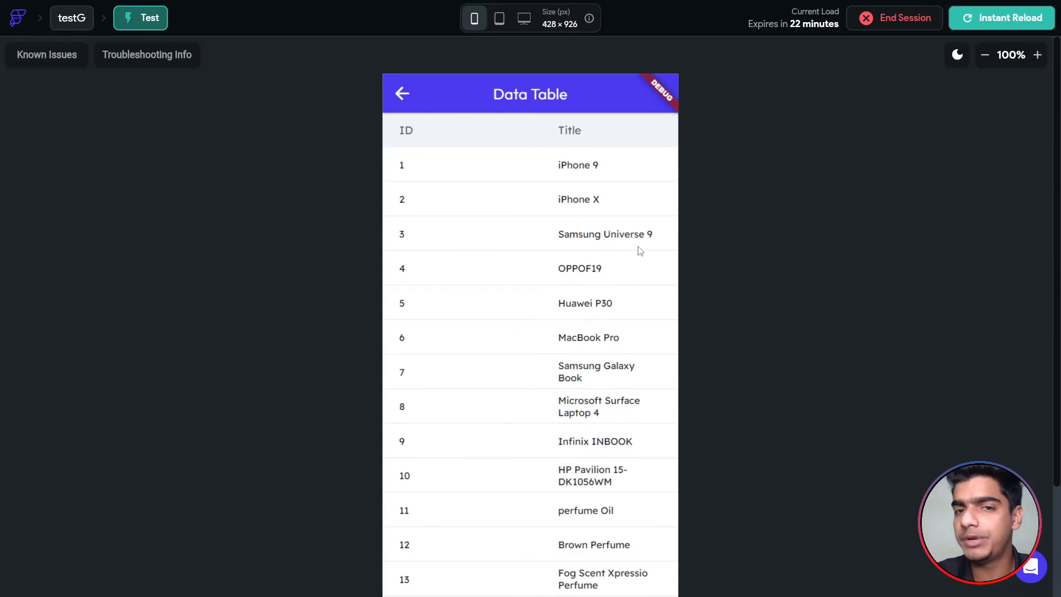
scroll(640, 250, "right", 5)
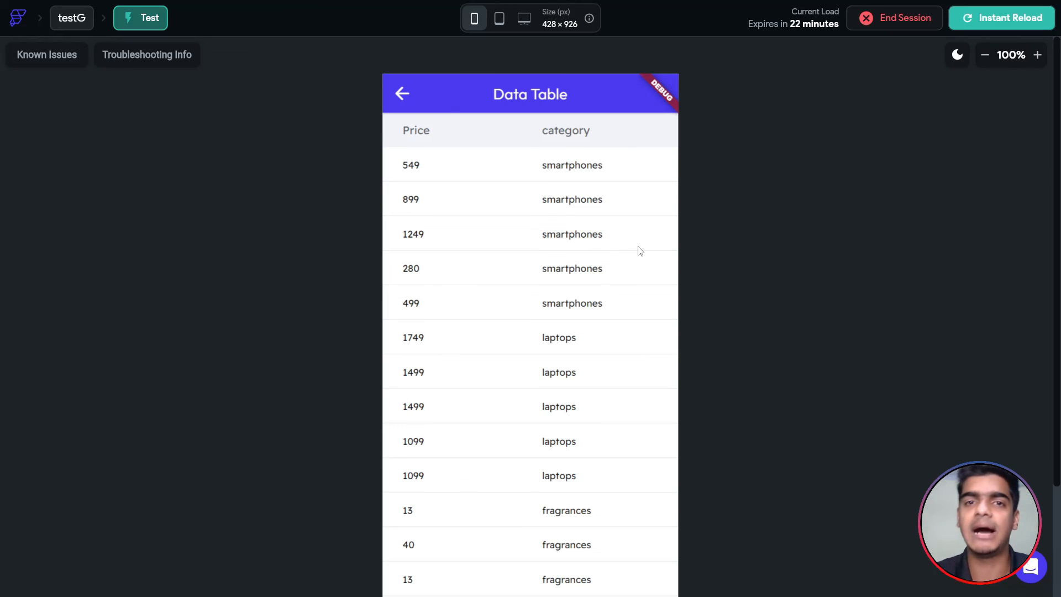
scroll(640, 250, "left", 10)
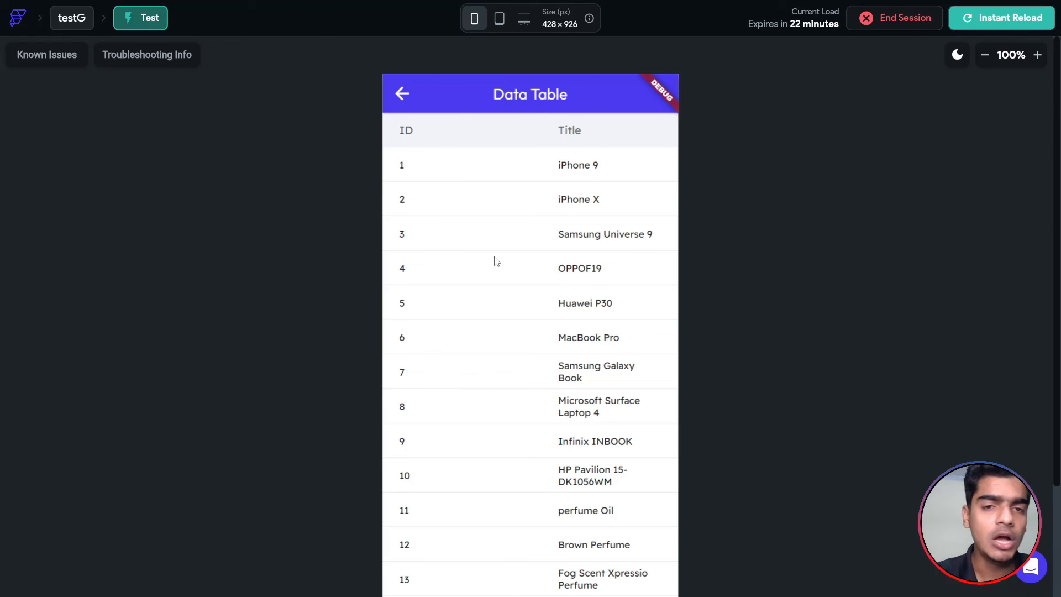
key("ctrl+shift+Tab")
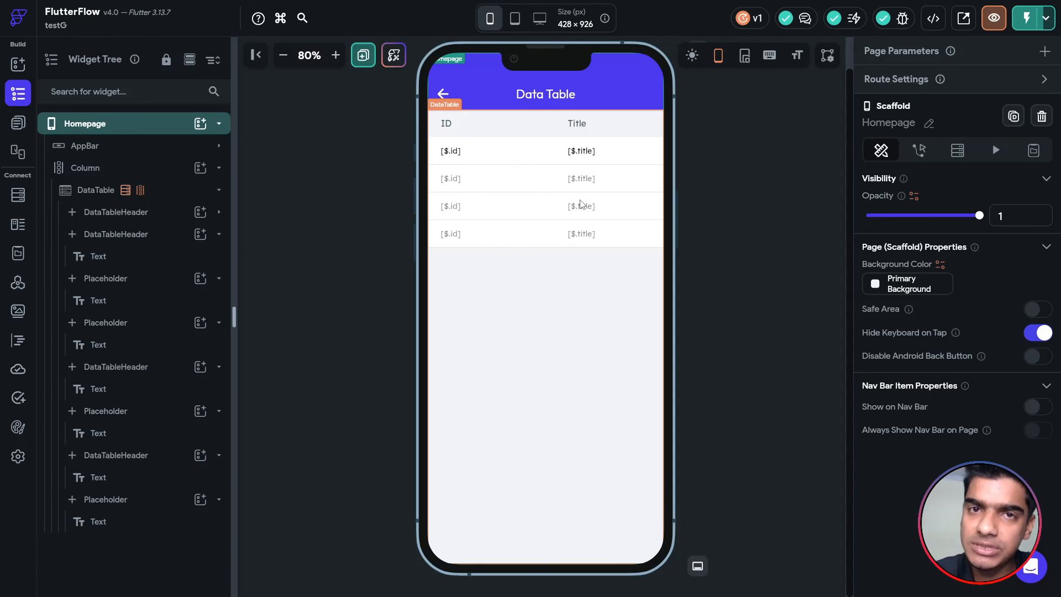